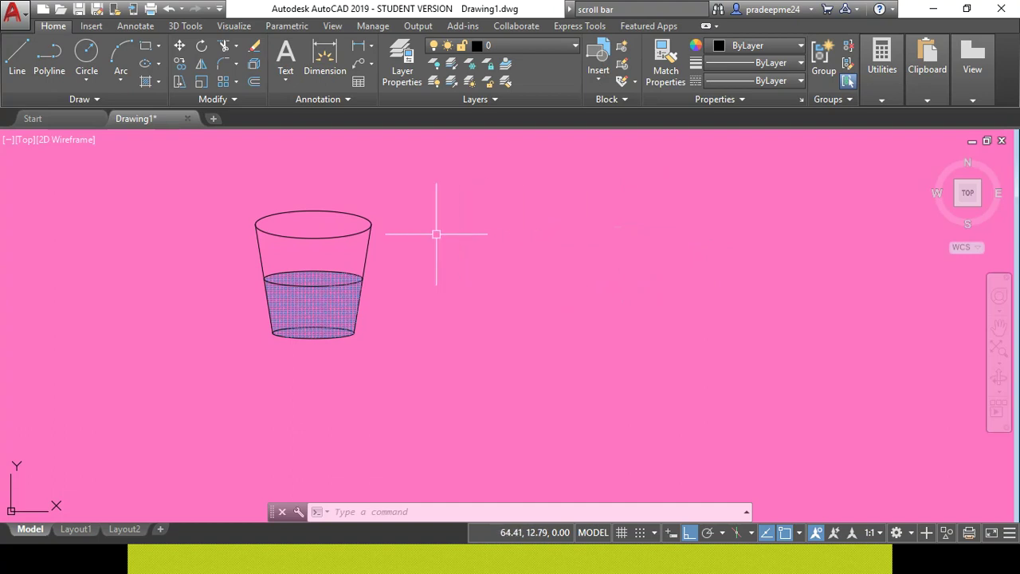
Deselect the cup and bring up the Options dialog with the OPTIONS command
click(370, 227)
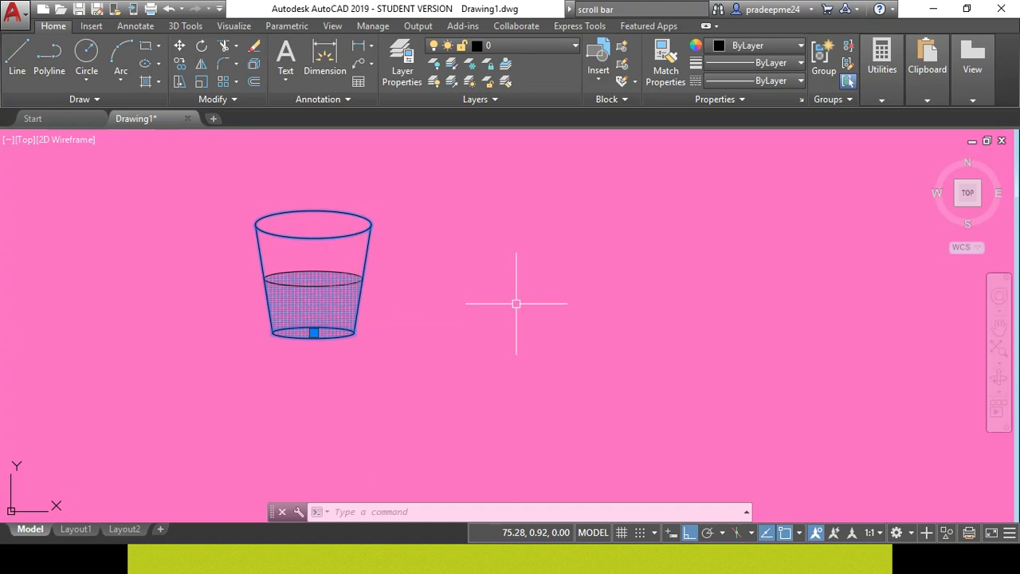
key(Escape)
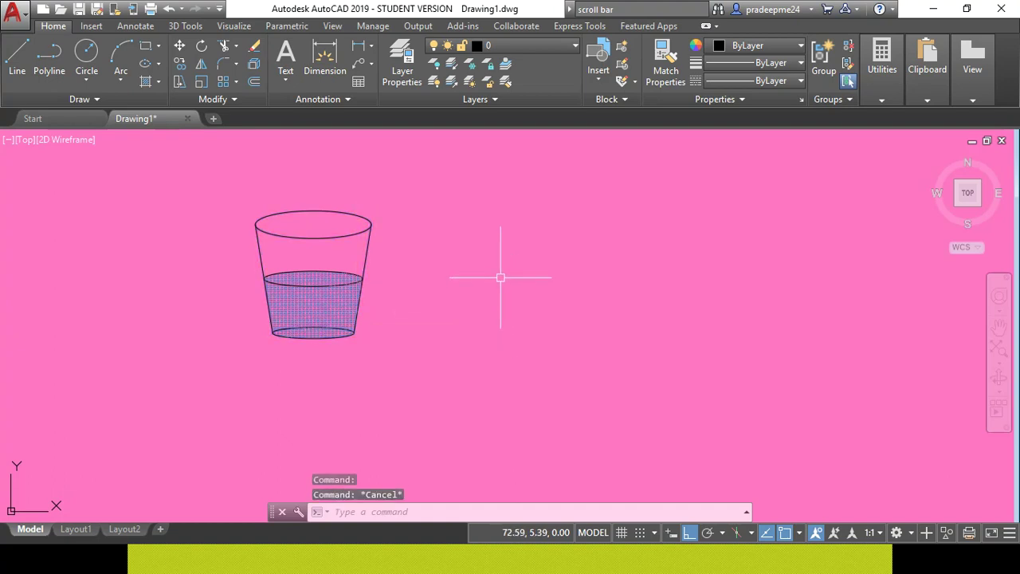
text(OPT)
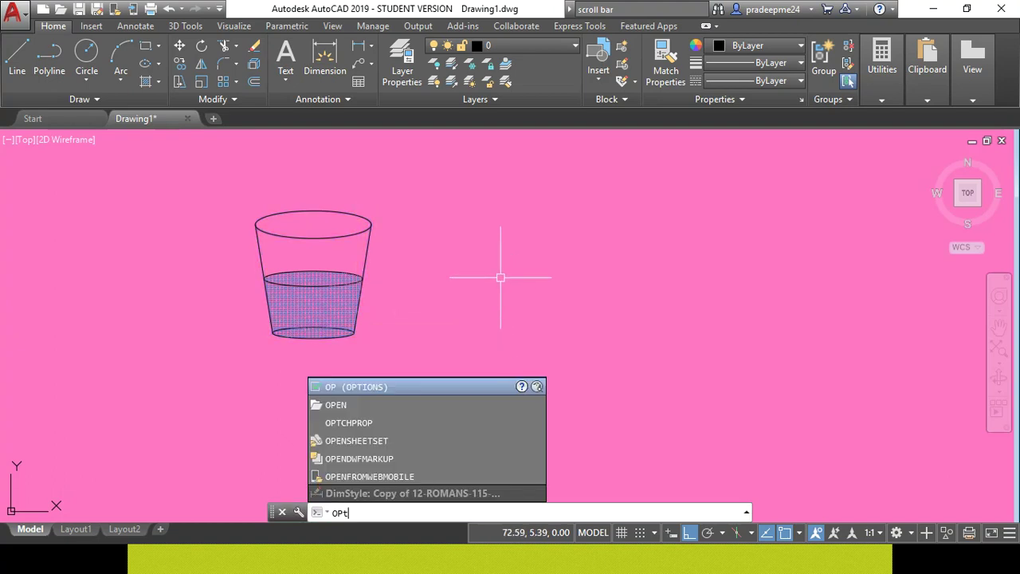
text(ions)
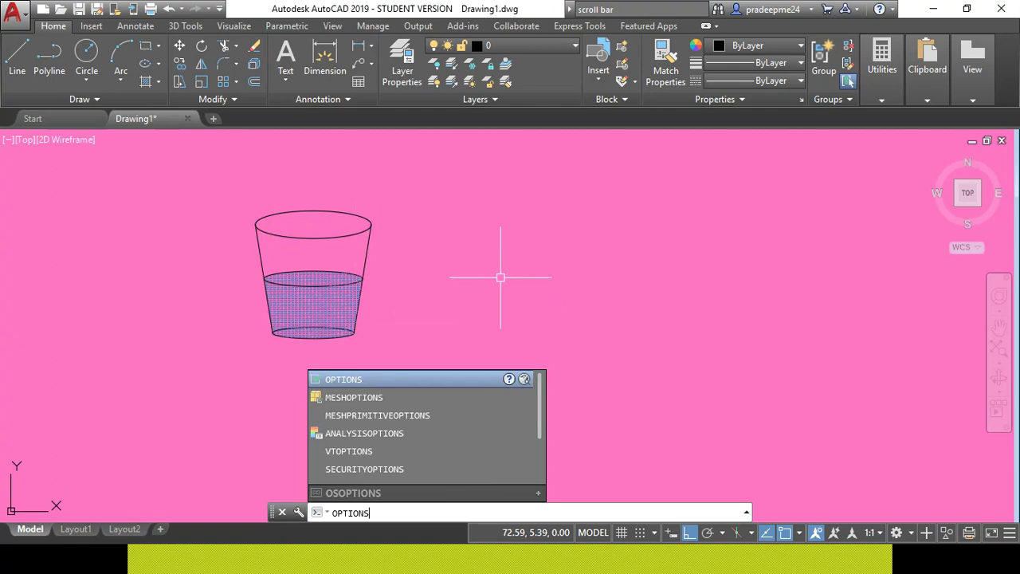
key(Return)
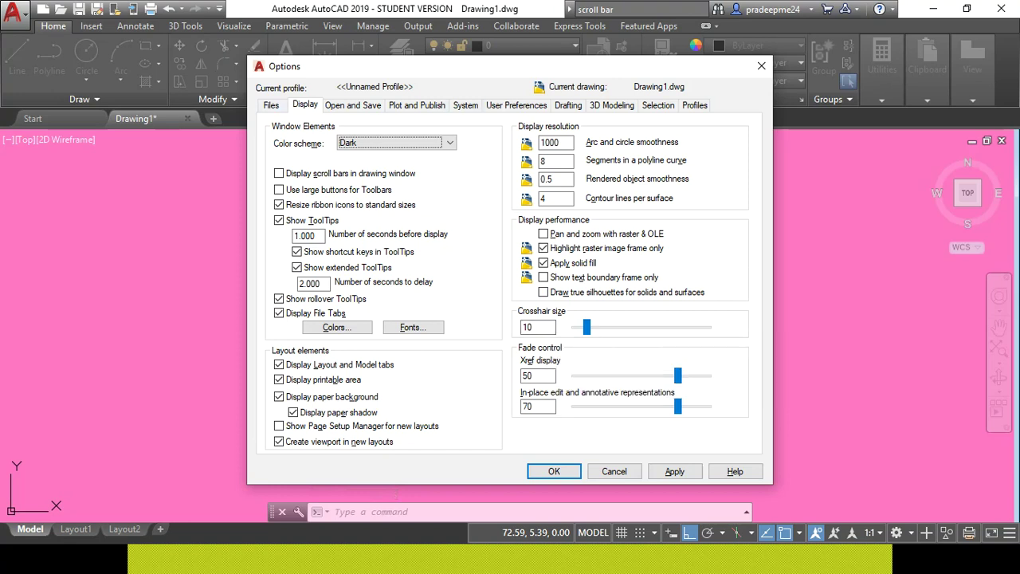
key(shift+Tab)
key(Left)
key(Right)
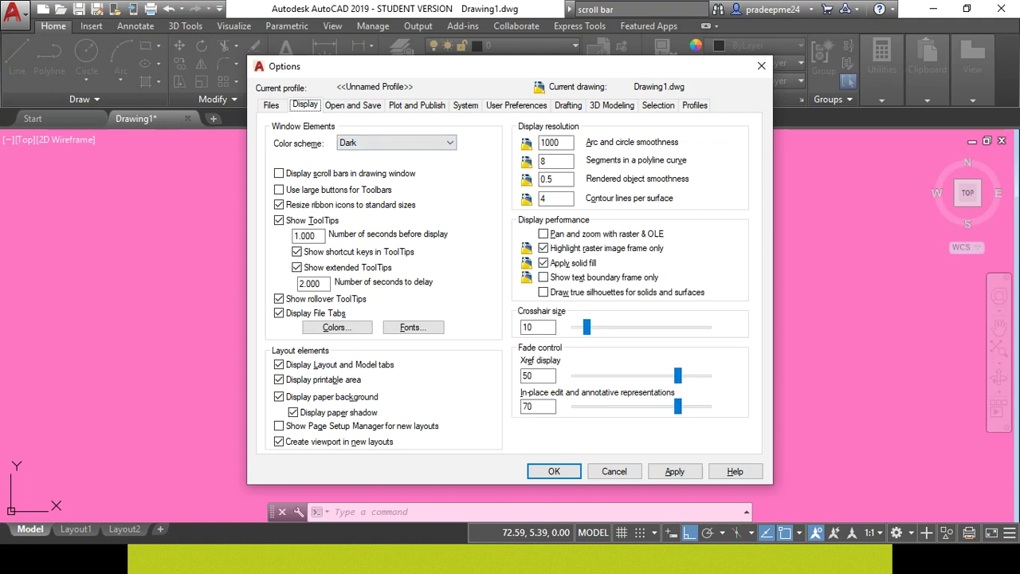
Raise the crosshair size from 10 to 74 and confirm with OK
click(538, 327)
double_click(530, 326)
drag(587, 326, 603, 326)
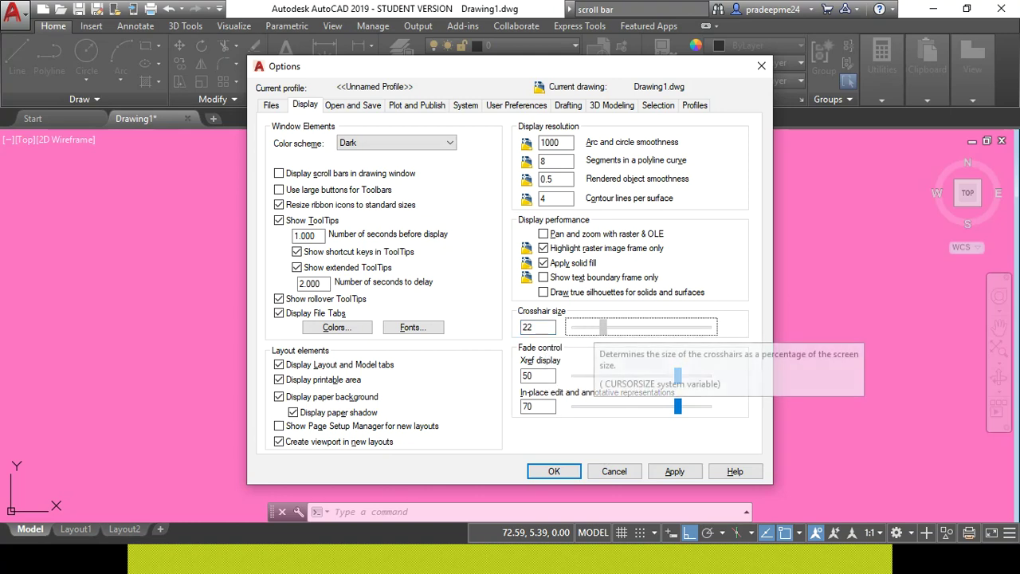
key(Left)
key(Left)
key(Right)
key(Right)
key(Right)
key(Right)
key(Right)
key(Right)
key(Right)
key(Right)
key(Right)
key(Left)
key(Left)
key(Left)
key(Left)
key(Left)
key(Left)
key(Right)
key(Right)
key(Right)
key(Right)
key(Right)
key(Right)
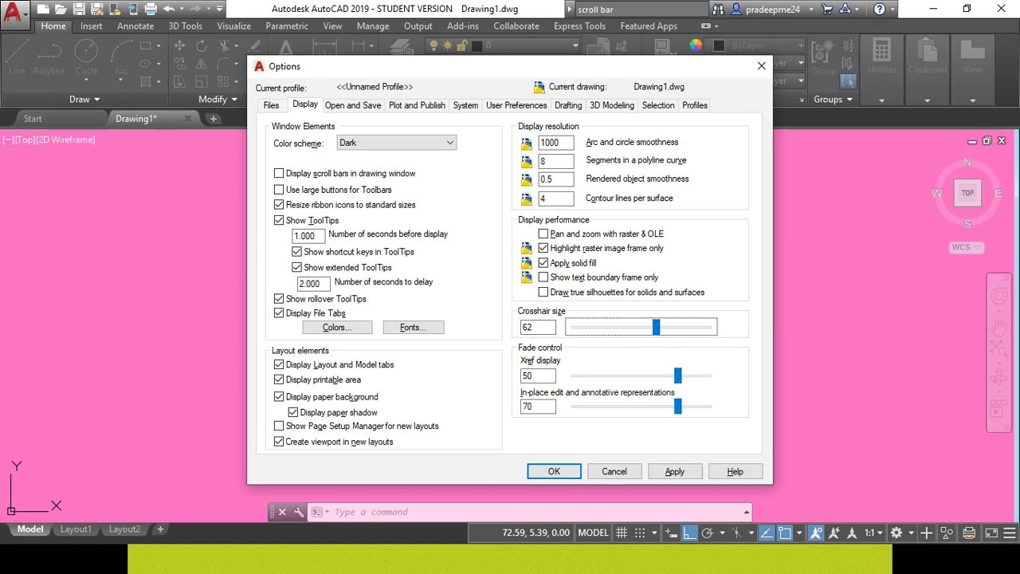
drag(656, 327, 672, 327)
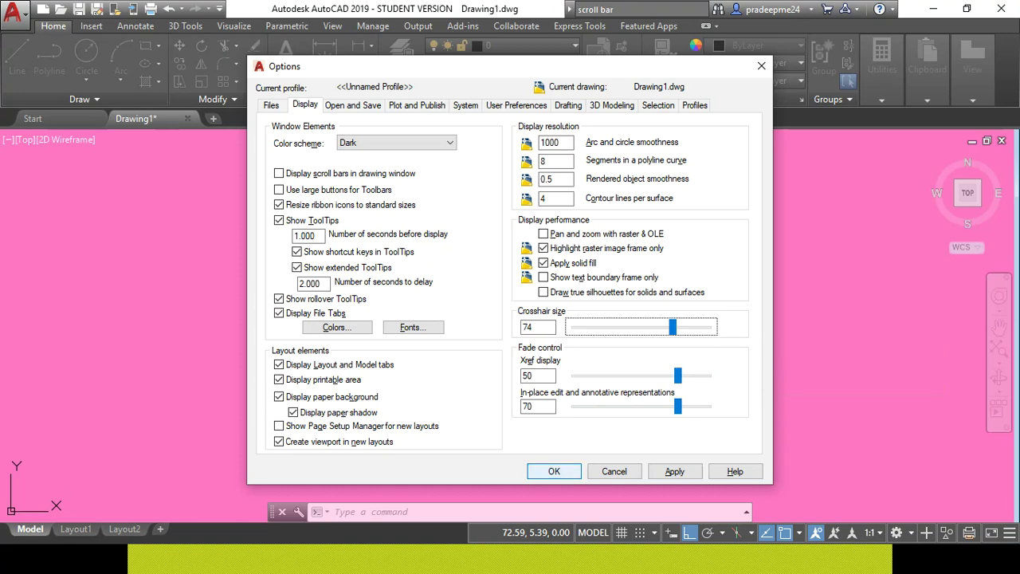
click(554, 471)
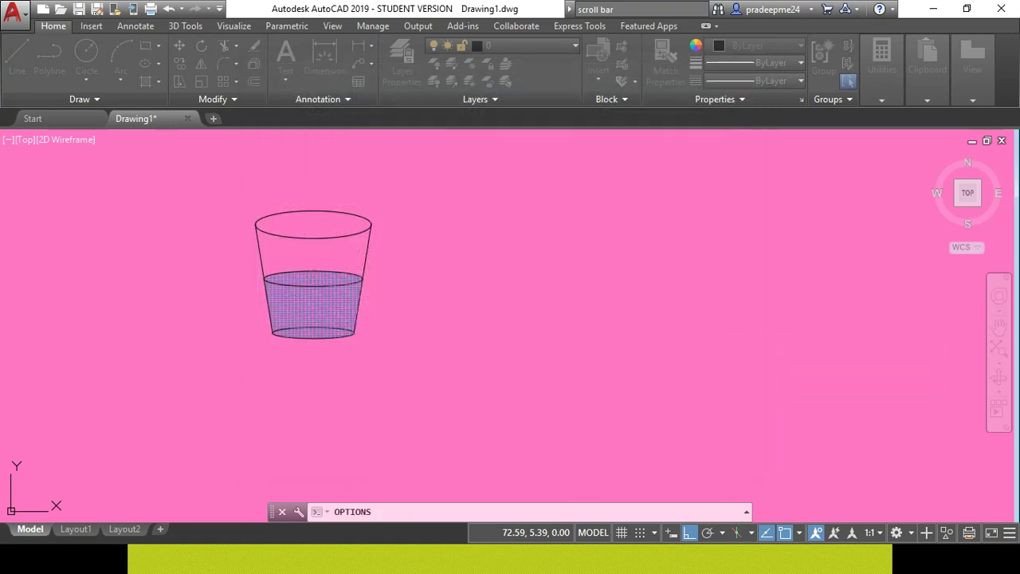
Set the crosshair size to 7 in Options, opened with OP
click(544, 276)
click(542, 280)
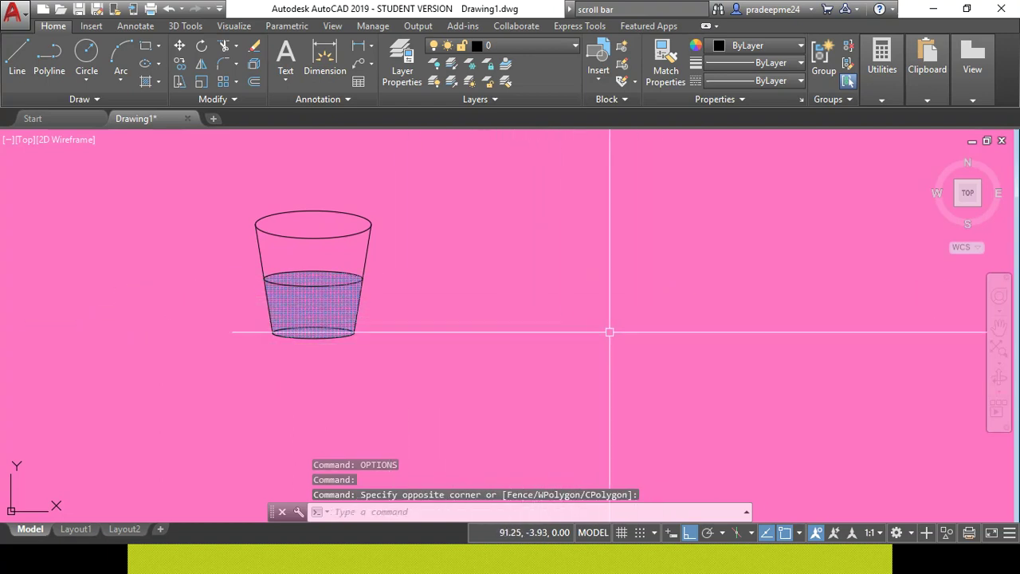
scroll(478, 342, down, 2)
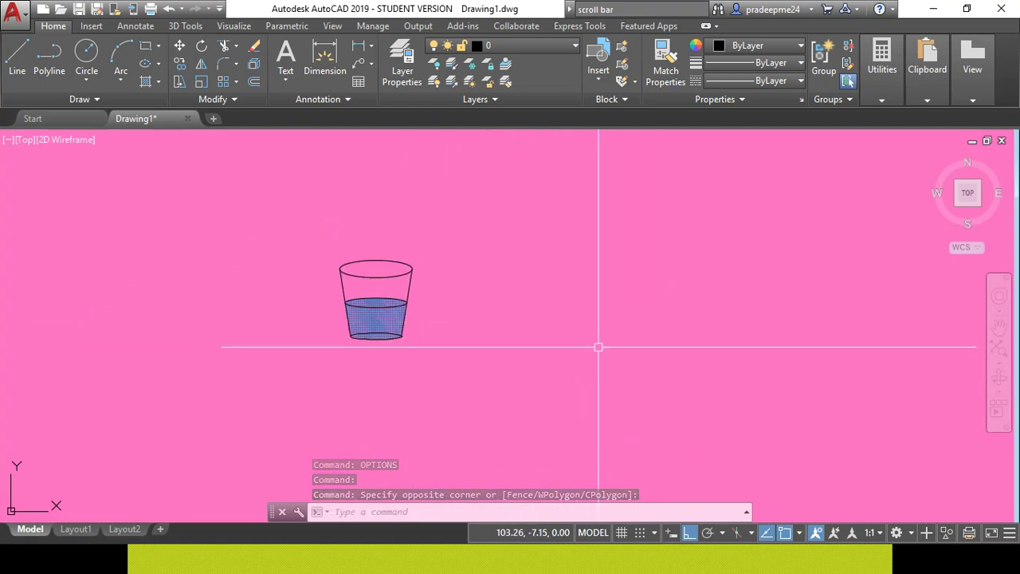
scroll(572, 339, up, 2)
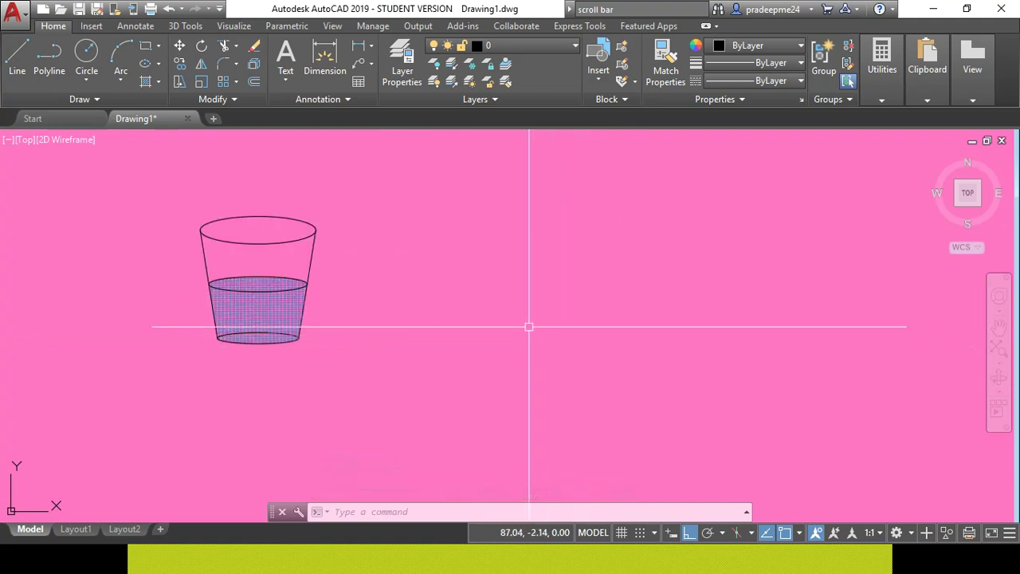
text(op)
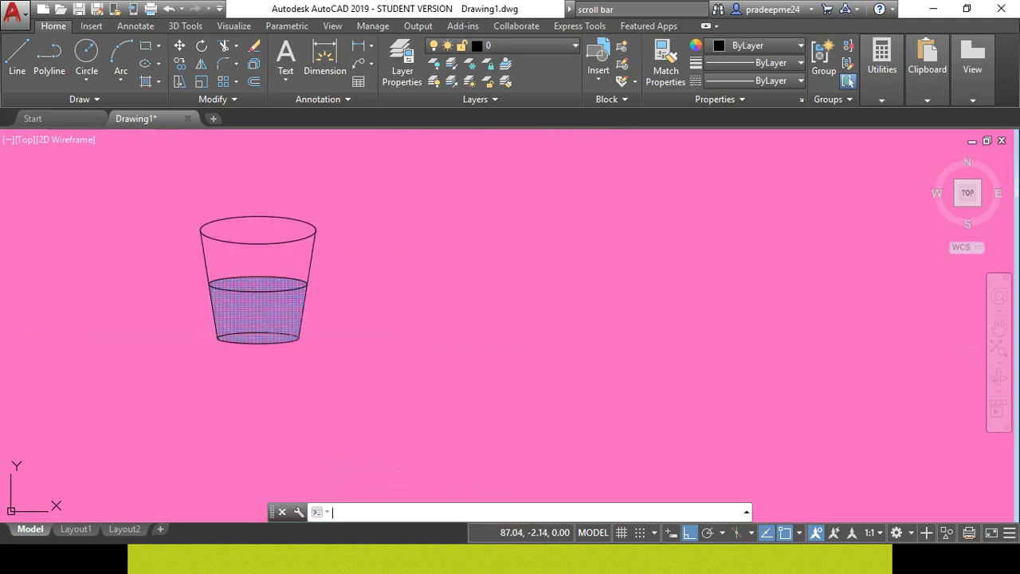
key(Return)
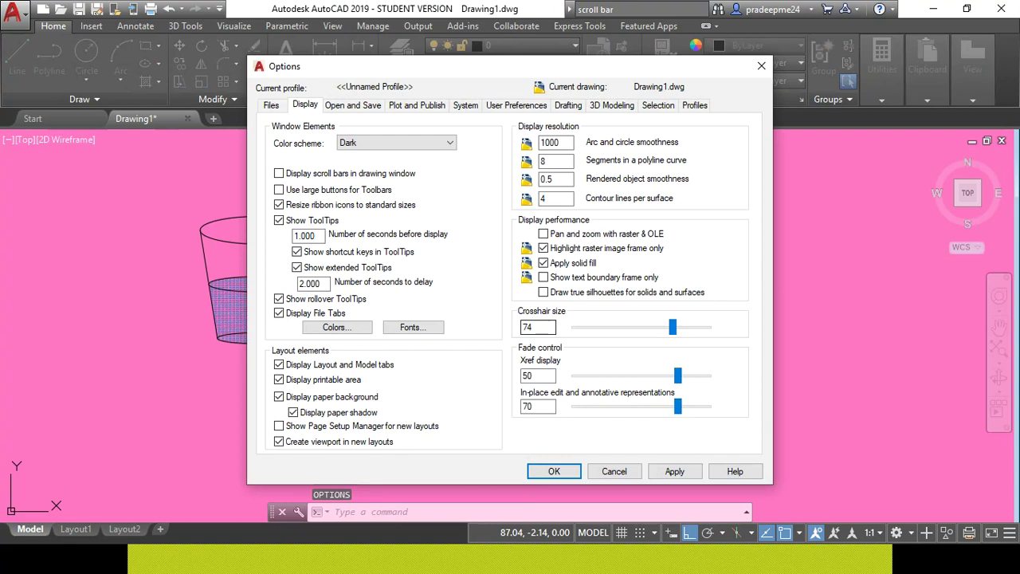
double_click(532, 327)
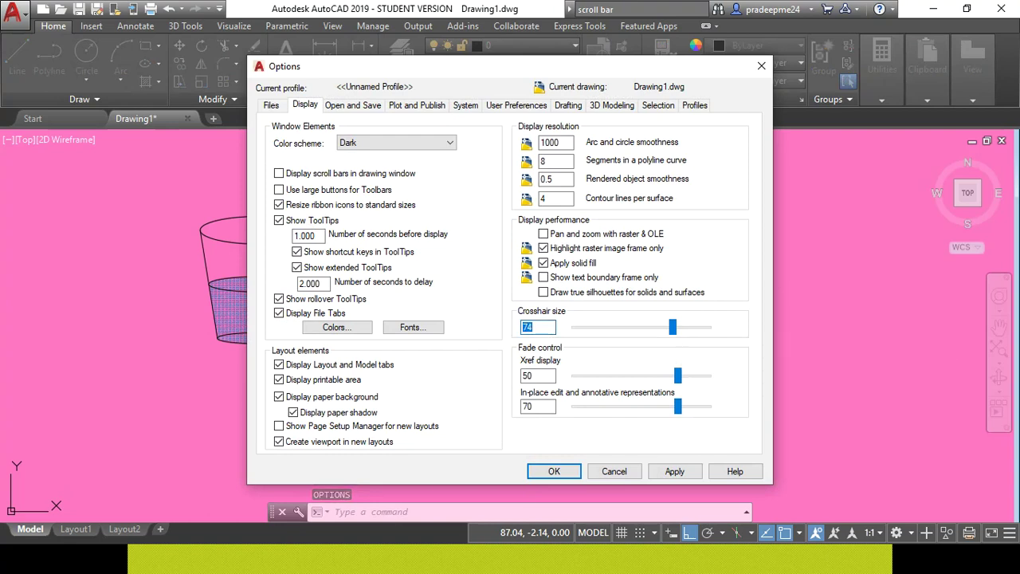
text(7)
key(Return)
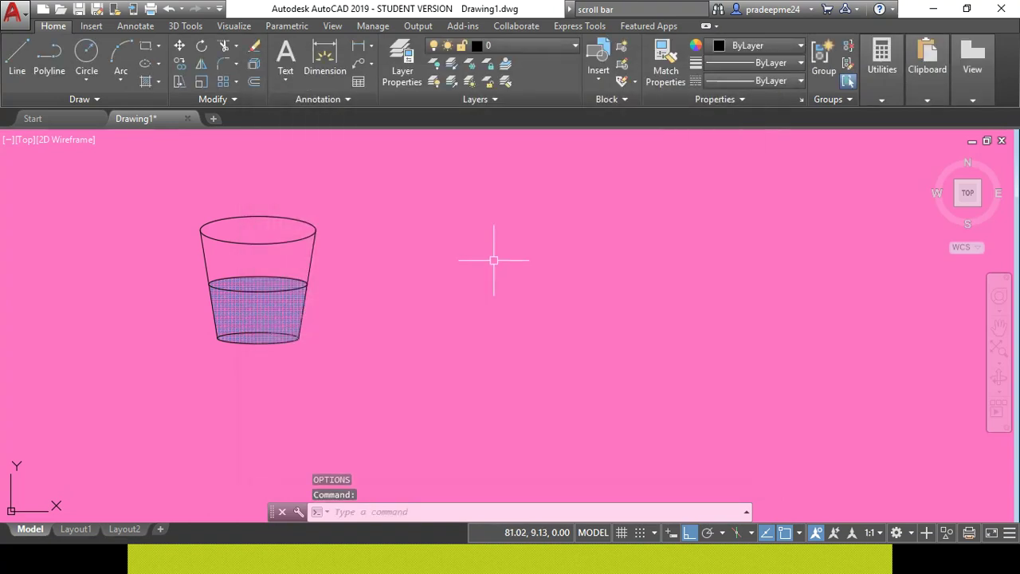
Reopen Options and bring up the Drawing Window Colors dialog
scroll(521, 285, up, 3)
scroll(521, 285, down, 3)
click(399, 512)
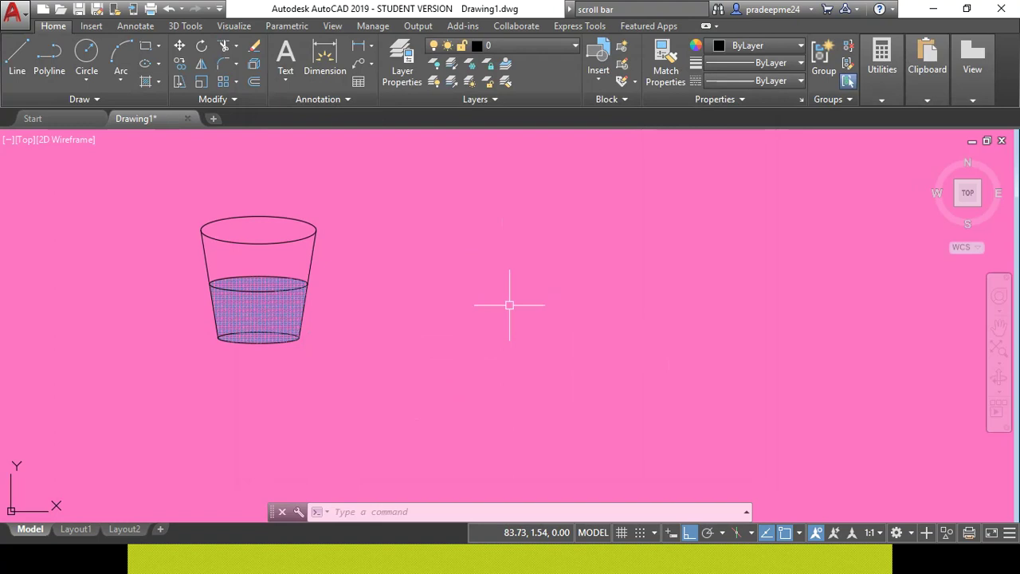
text(options)
key(Return)
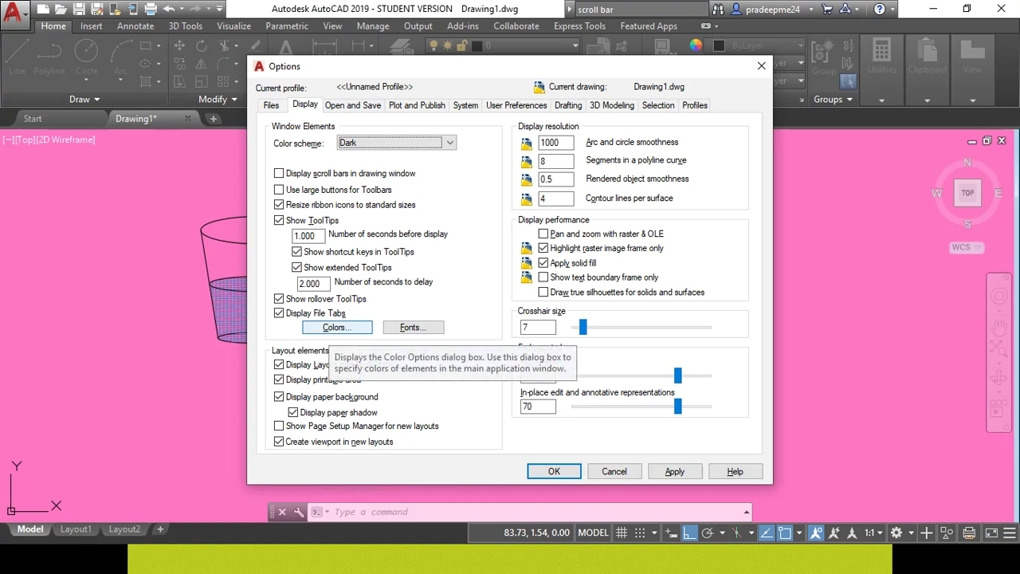
click(337, 328)
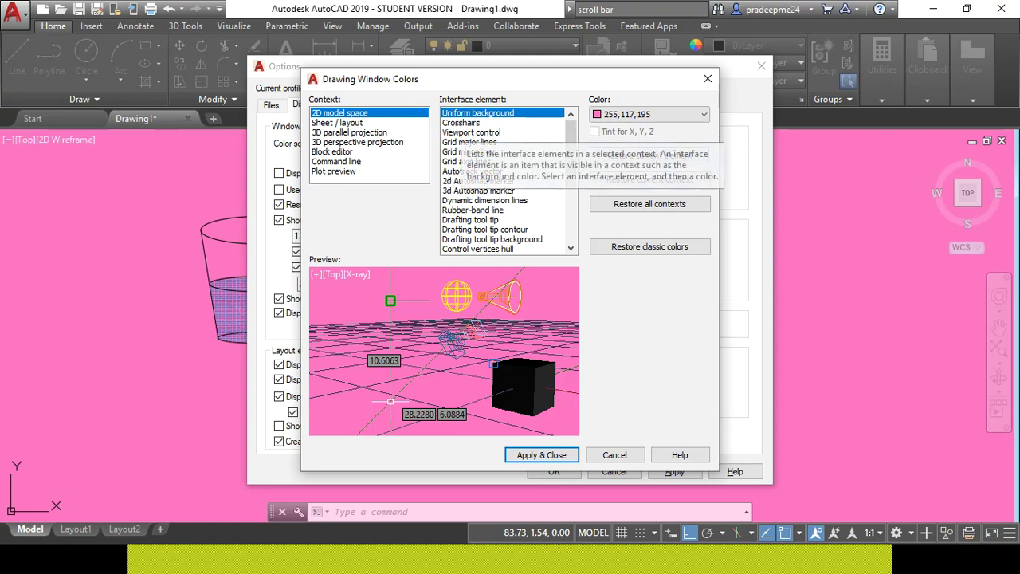
Make the 2D model space crosshairs Cyan, apply, and close Options
click(461, 122)
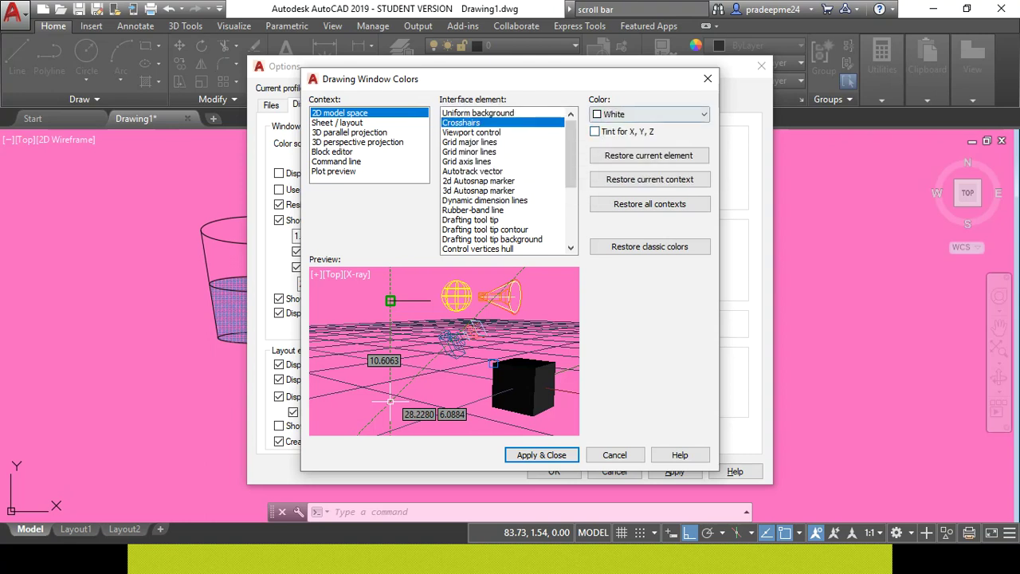
click(649, 114)
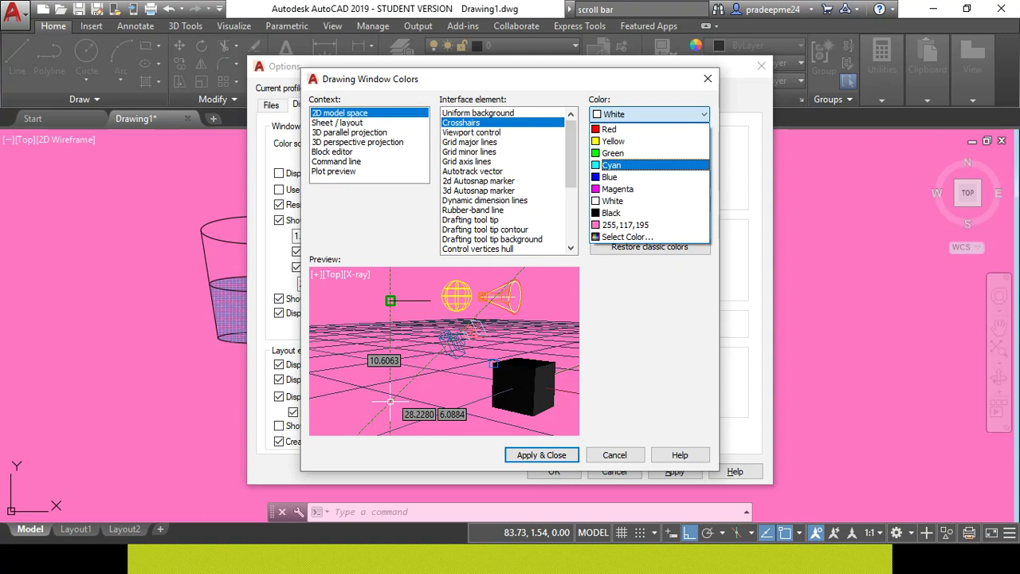
click(611, 165)
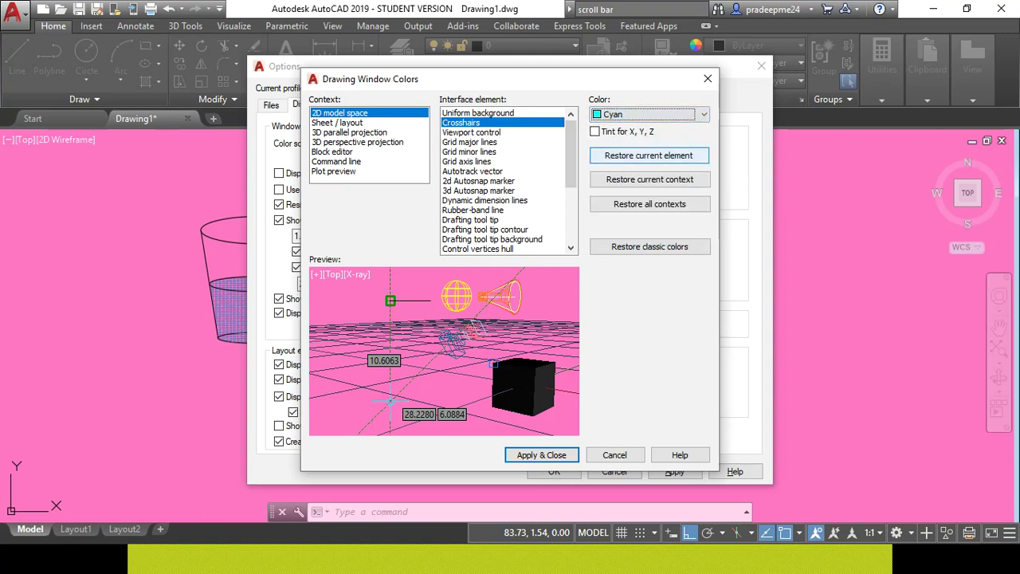
click(541, 454)
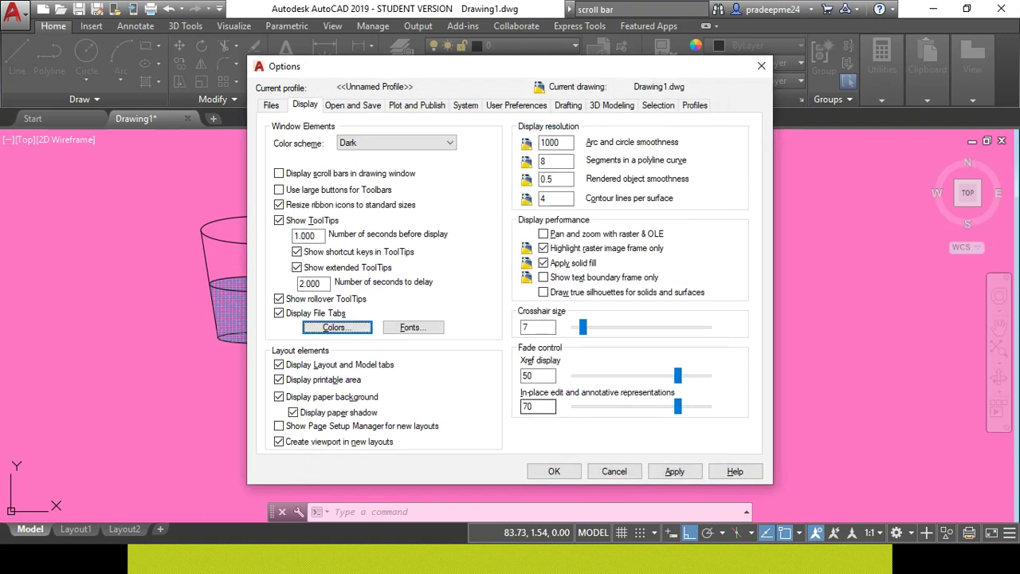
click(554, 471)
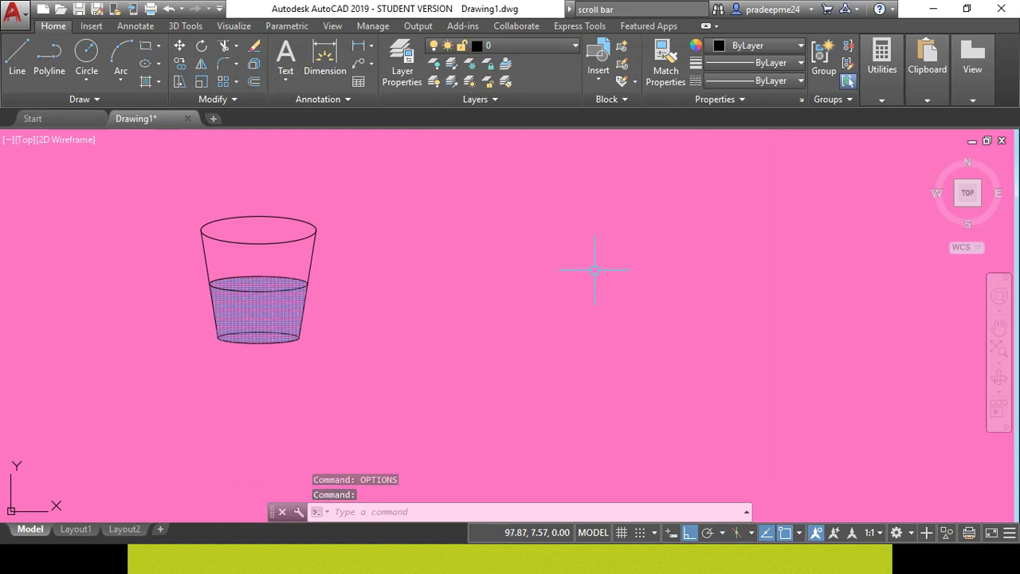
Switch the crosshair colour back to White in Drawing Window Colors and apply the display options
key(Up)
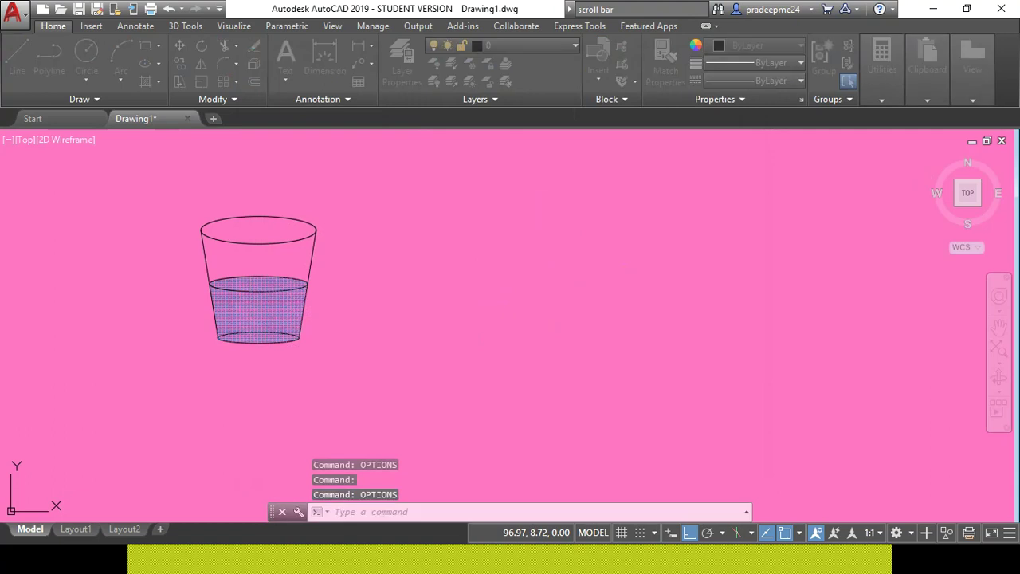
key(Return)
click(336, 327)
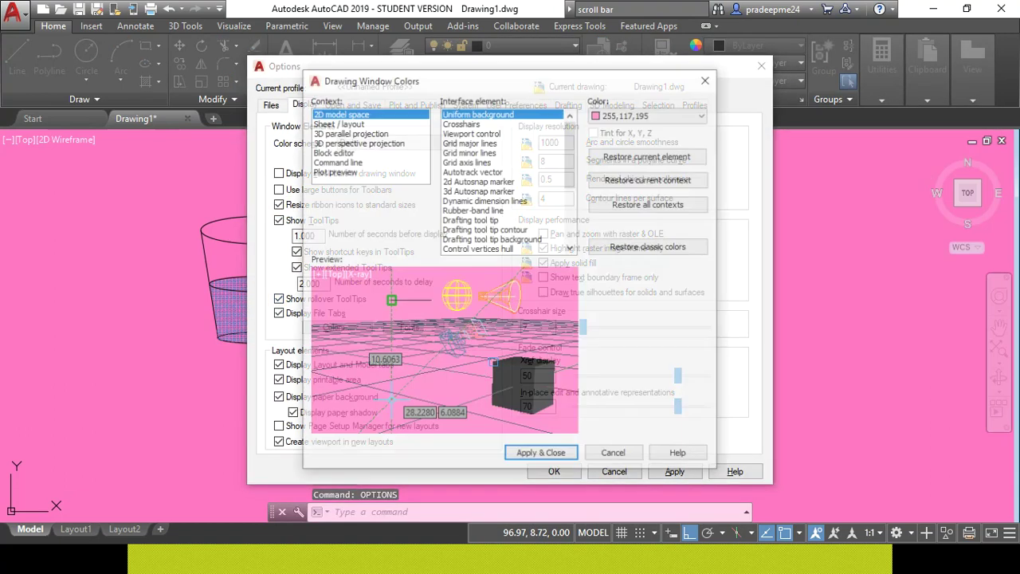
click(461, 123)
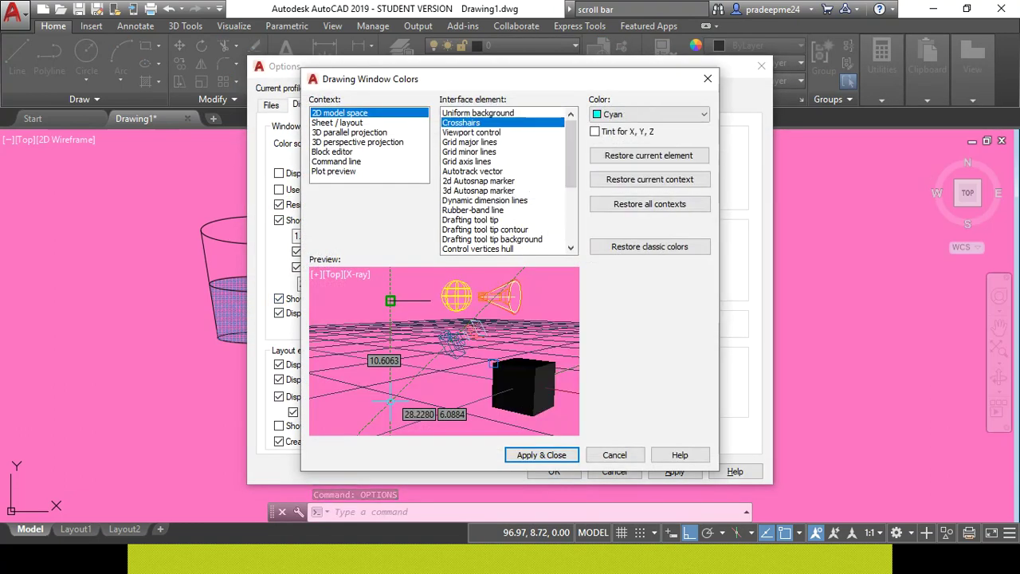
click(649, 114)
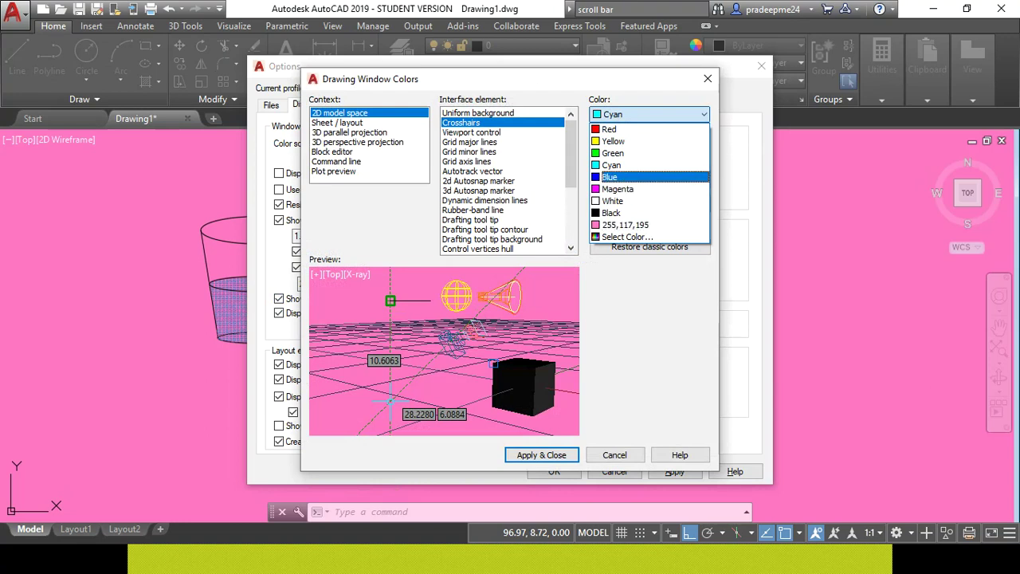
click(613, 201)
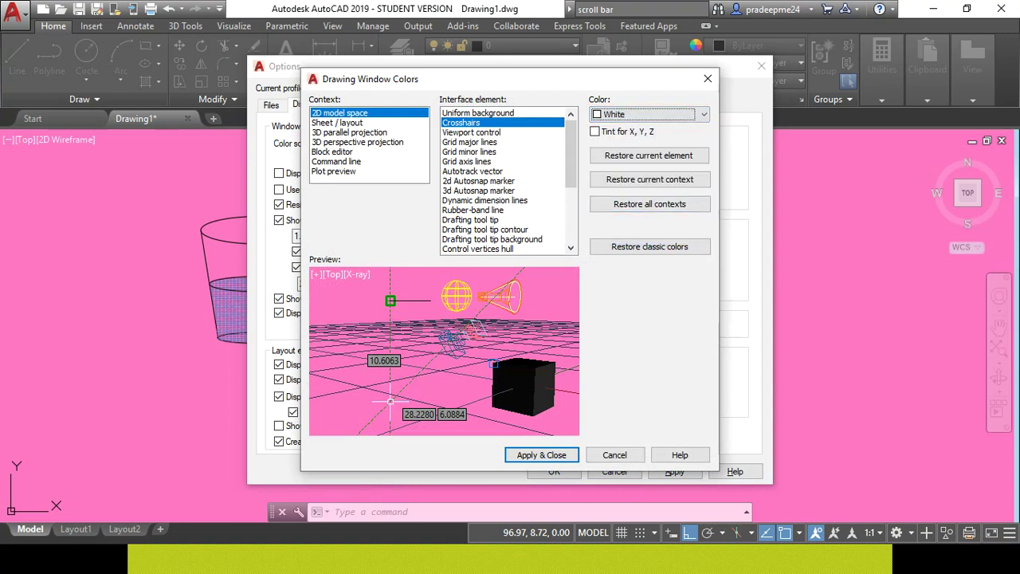
drag(479, 79, 470, 95)
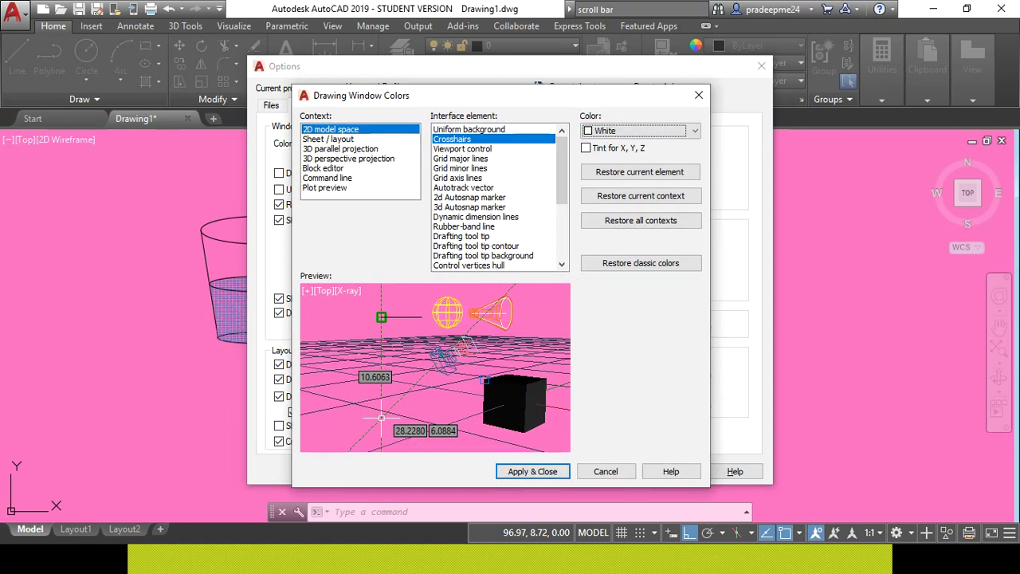
click(533, 471)
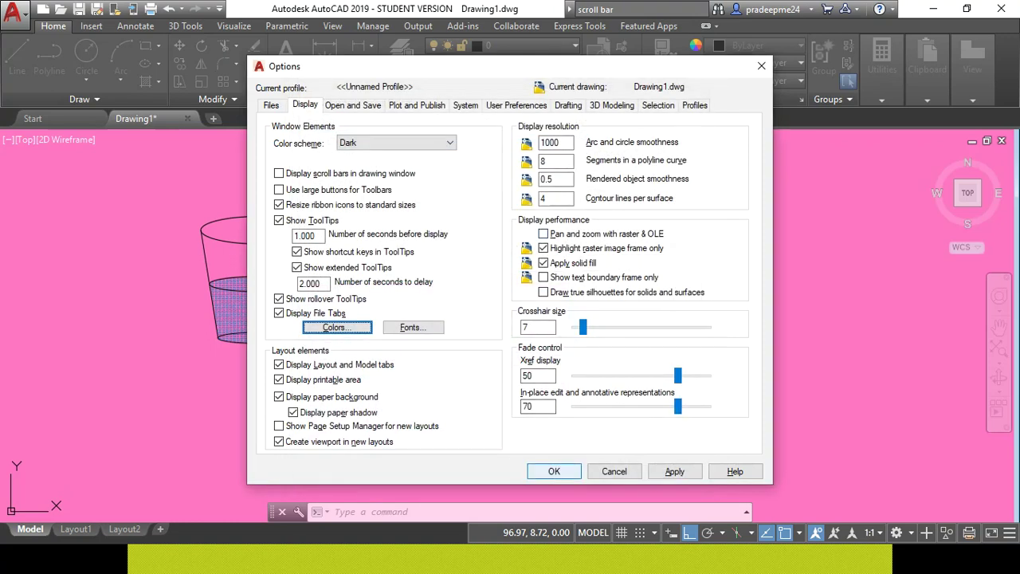
click(675, 471)
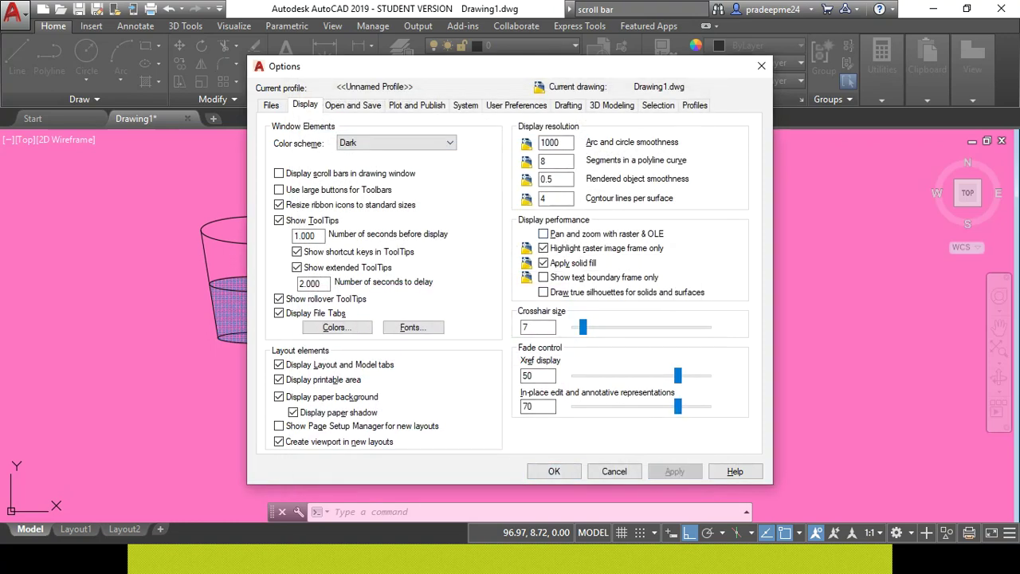
key(Tab)
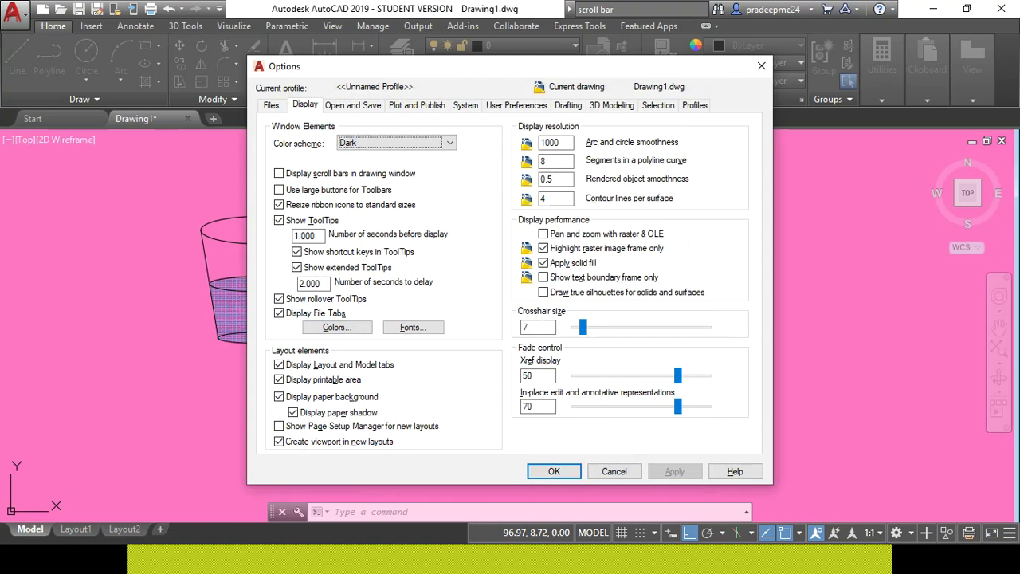
Close Options, window-select the cup hatch to preview its grips, then deselect
click(554, 471)
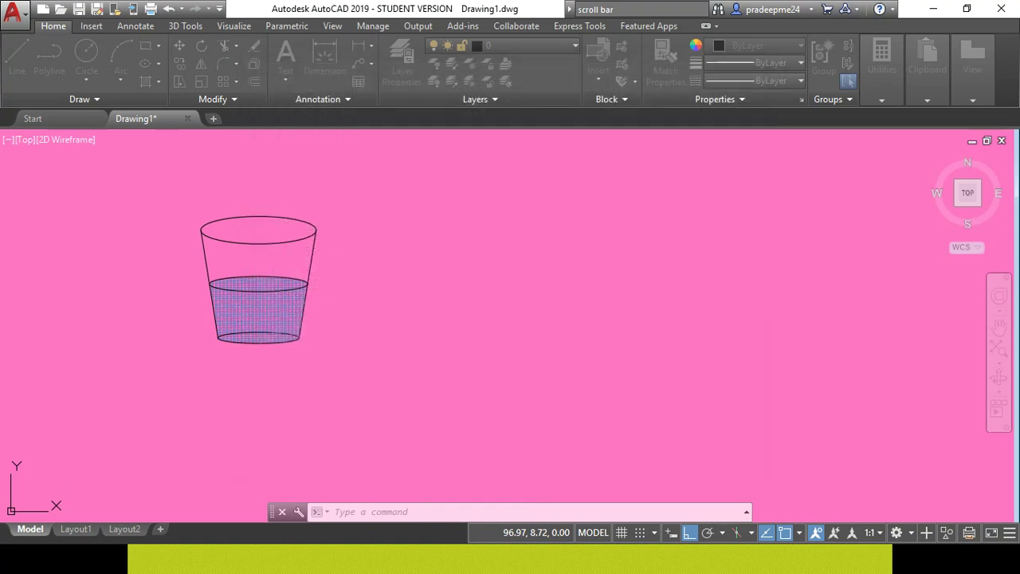
drag(307, 217, 290, 293)
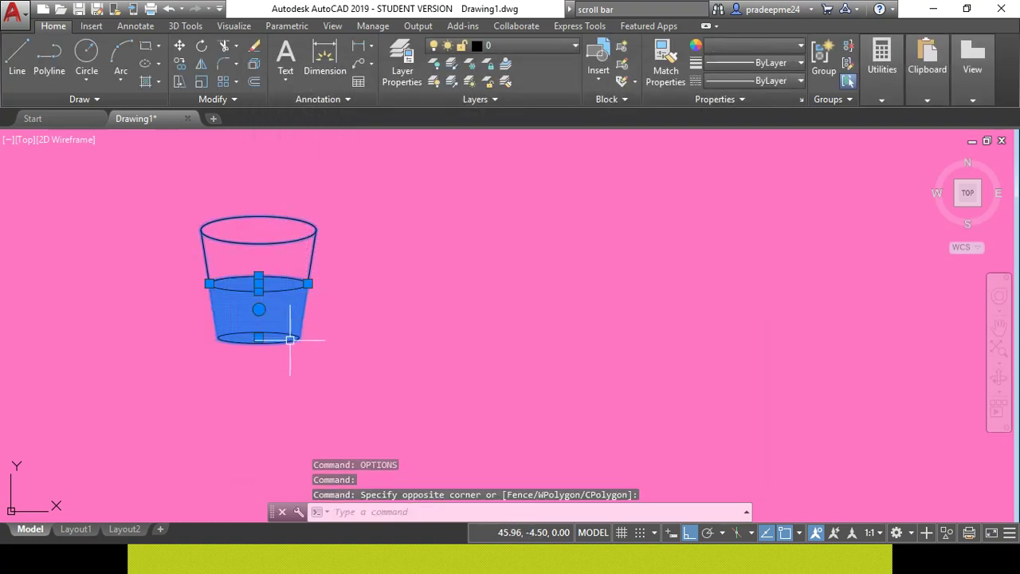
scroll(243, 347, up, 5)
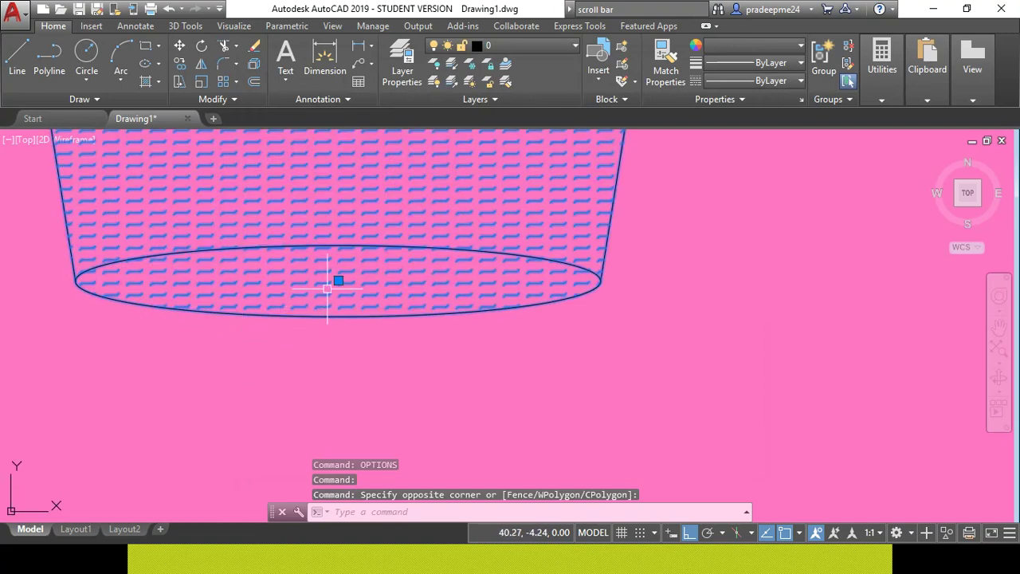
scroll(351, 311, down, 5)
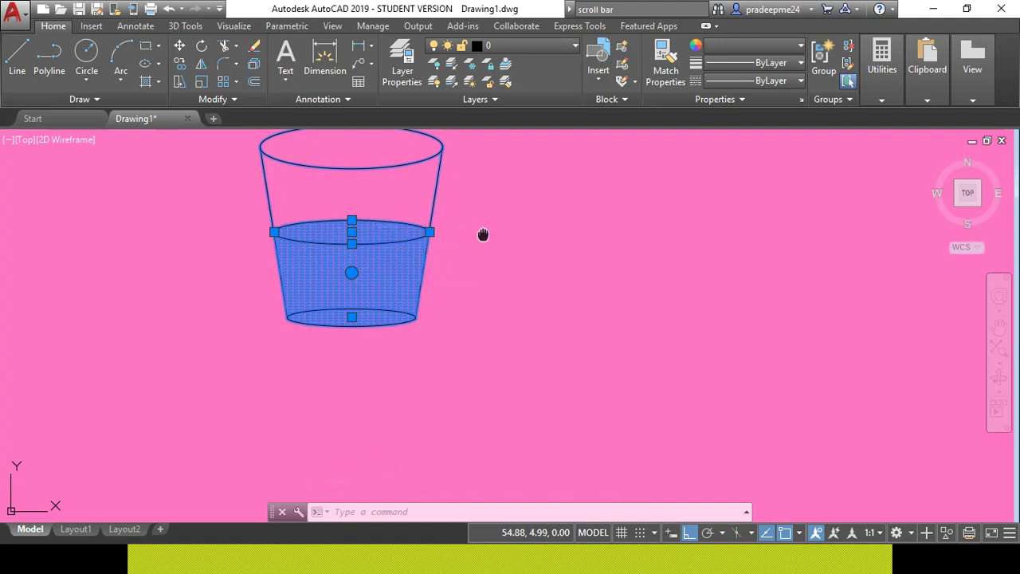
middle_drag(483, 235, 498, 284)
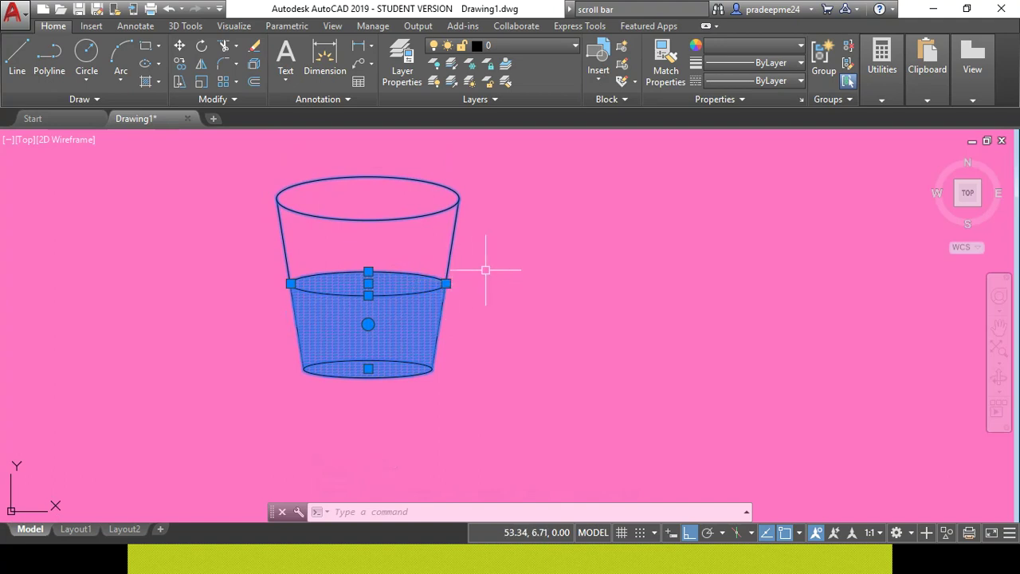
key(Escape)
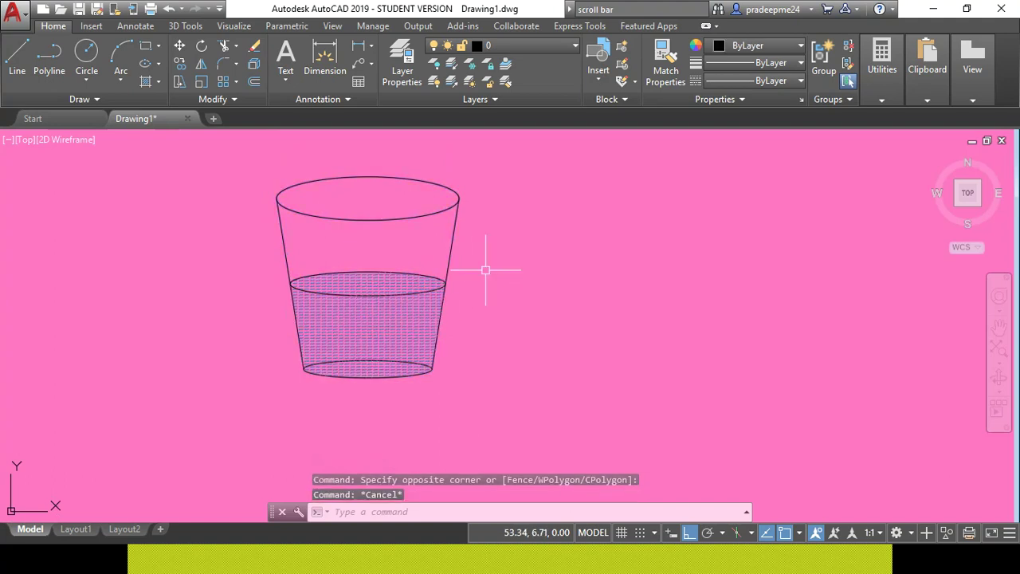
Make the grips much larger on the Selection tab and bring up Grip Colors
text(OPTIONS)
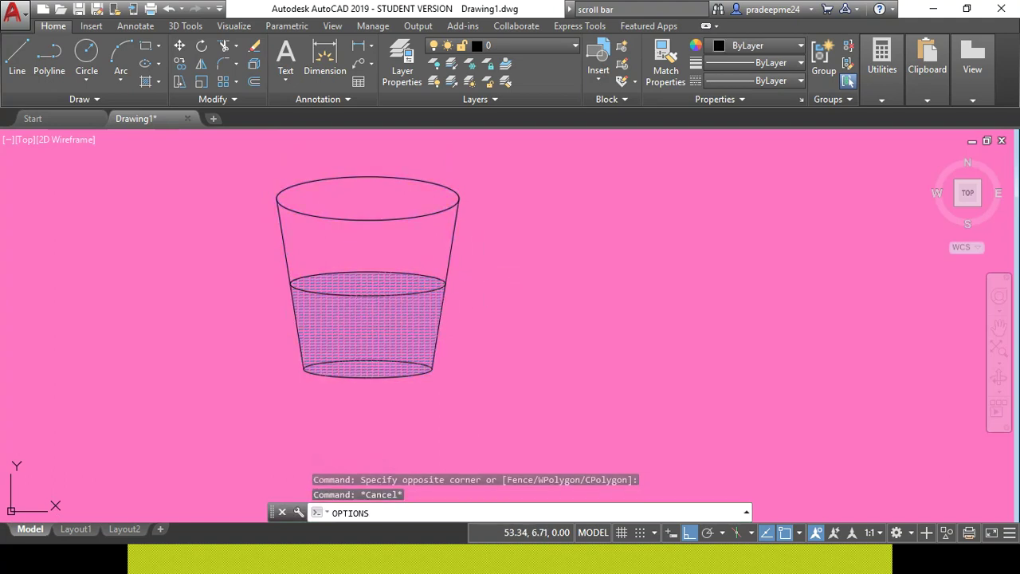
key(Return)
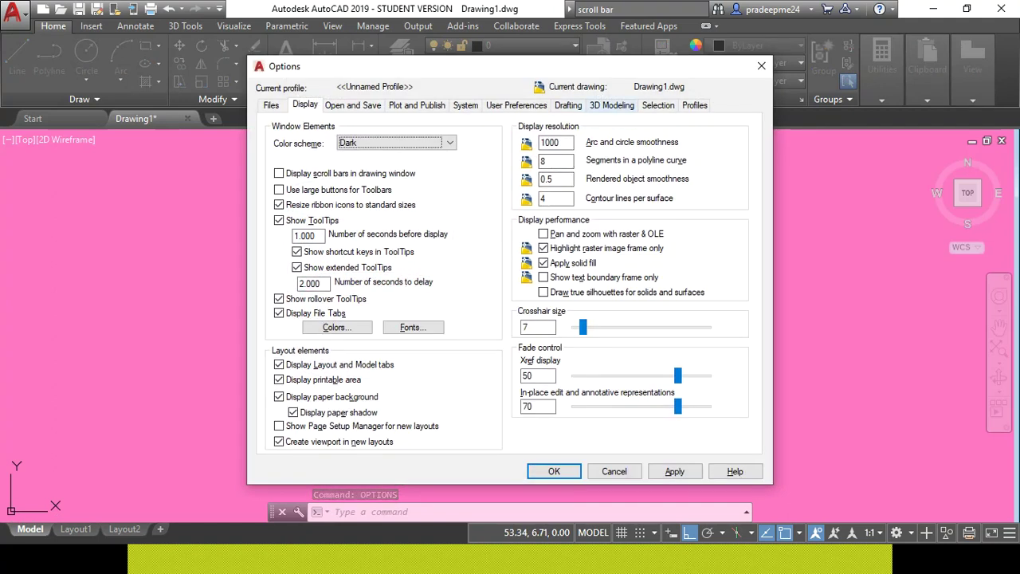
click(658, 104)
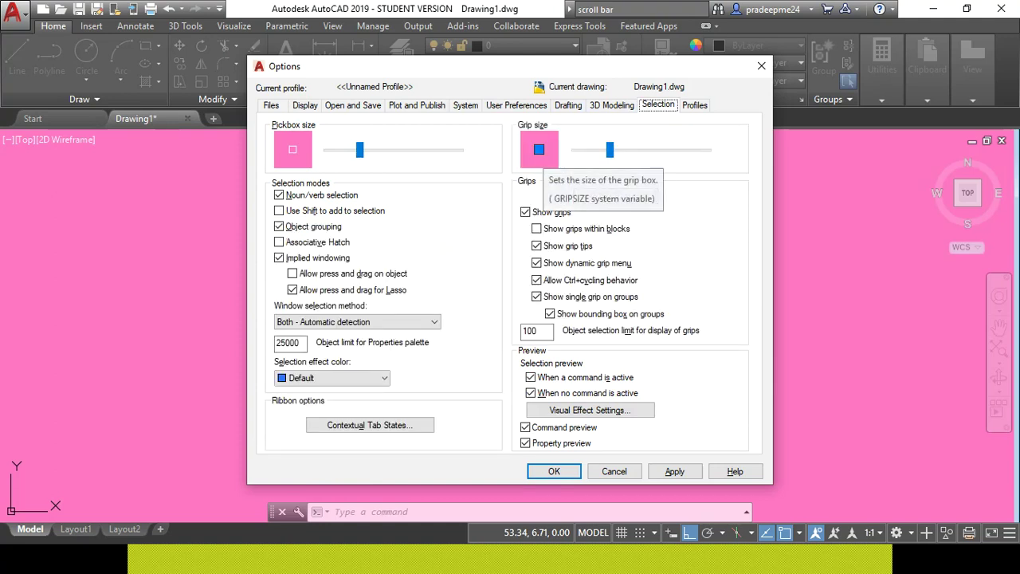
drag(610, 149, 686, 149)
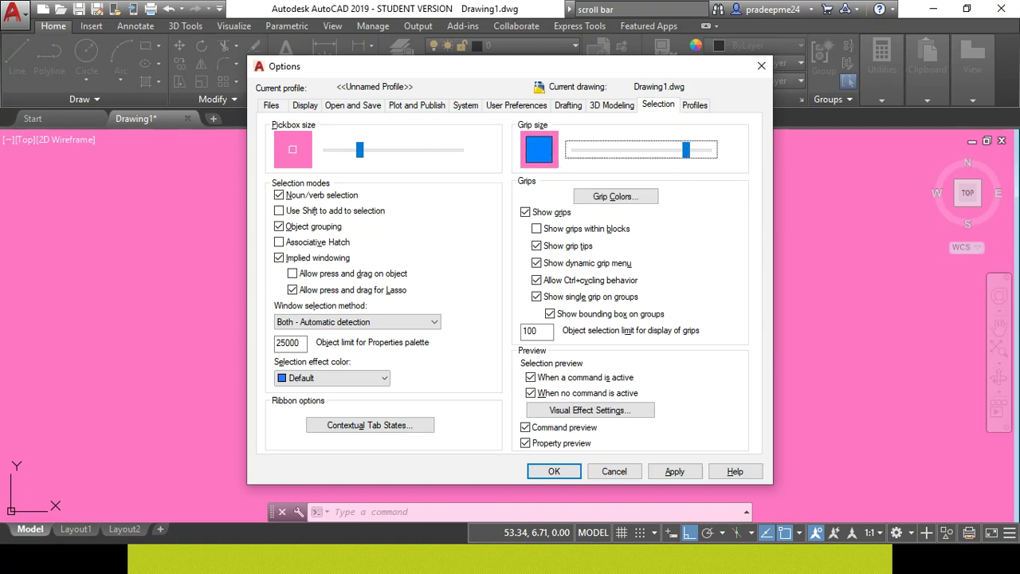
click(615, 196)
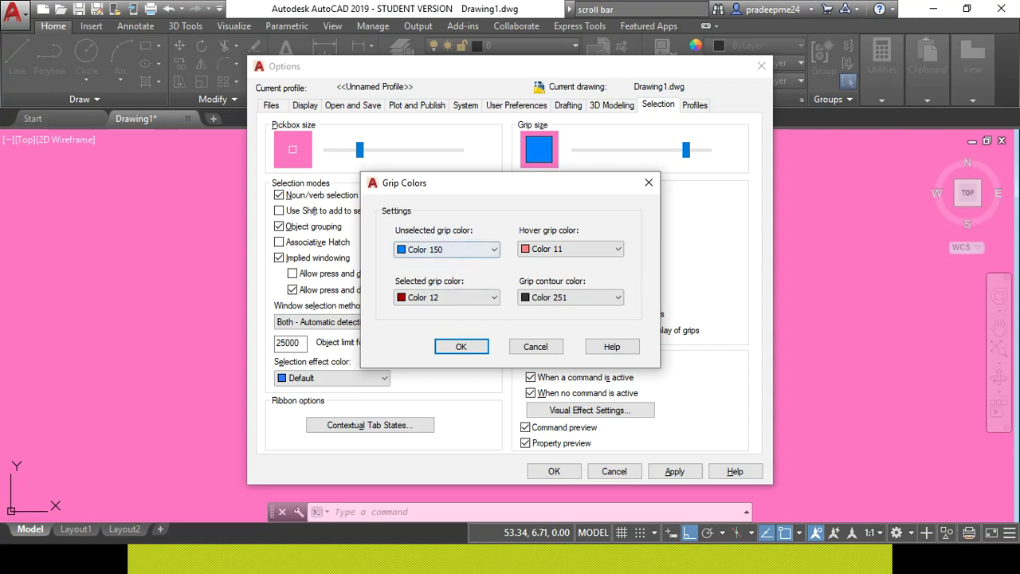
Make unselected grips Yellow and close the Options dialog
click(446, 250)
click(446, 250)
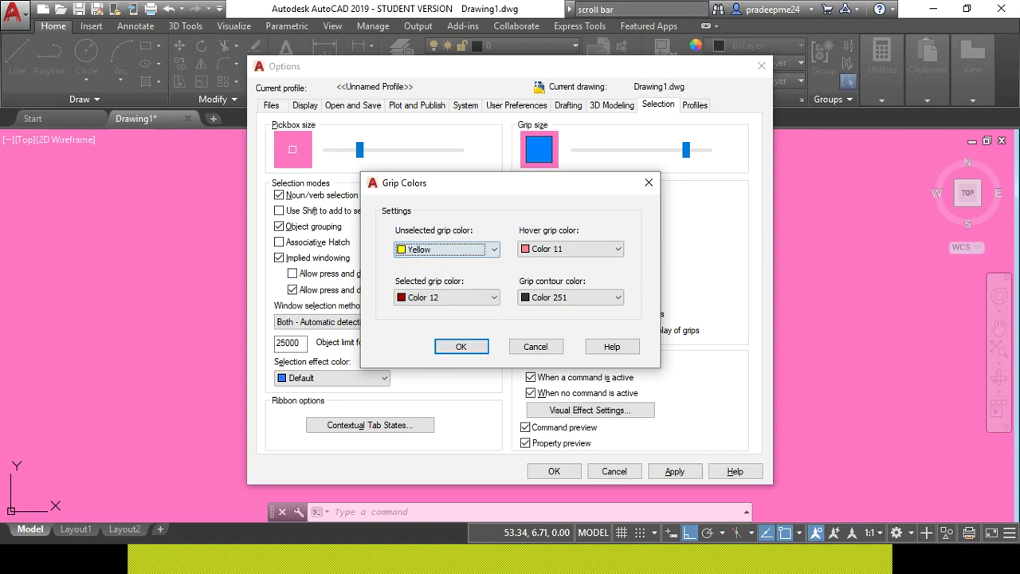
click(461, 345)
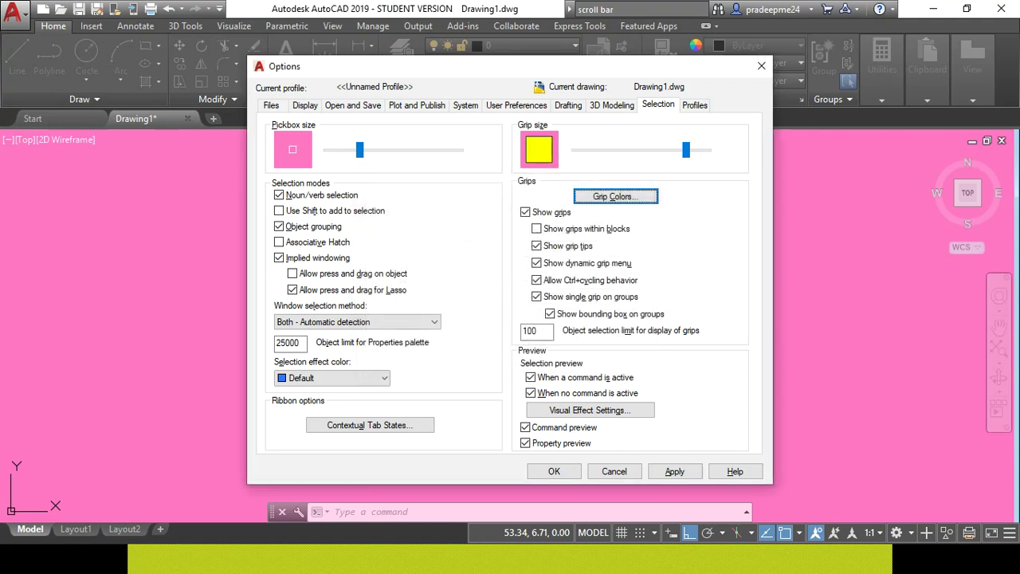
click(554, 471)
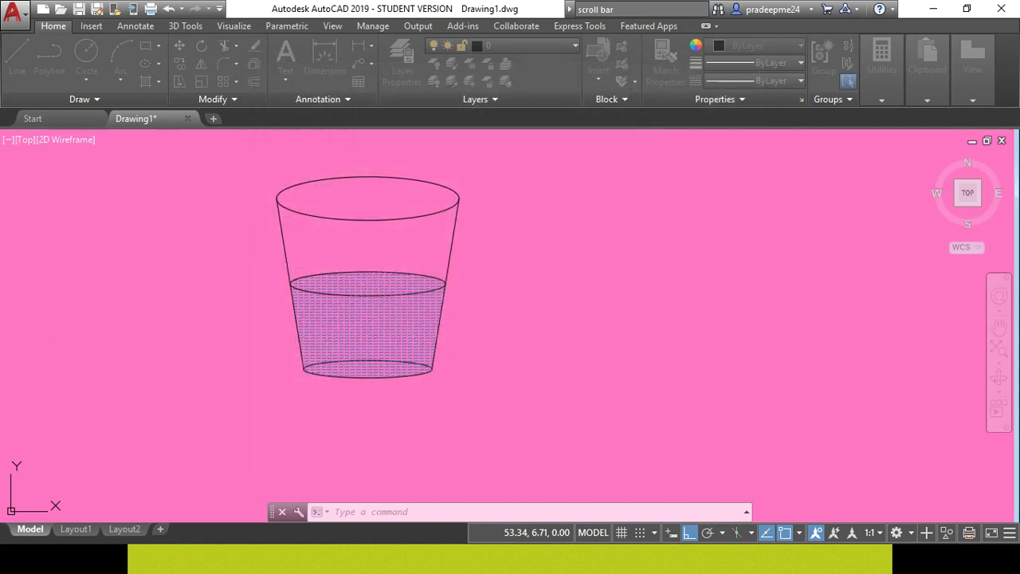
Window-select the cup hatch to check the large yellow grips, then deselect
click(471, 364)
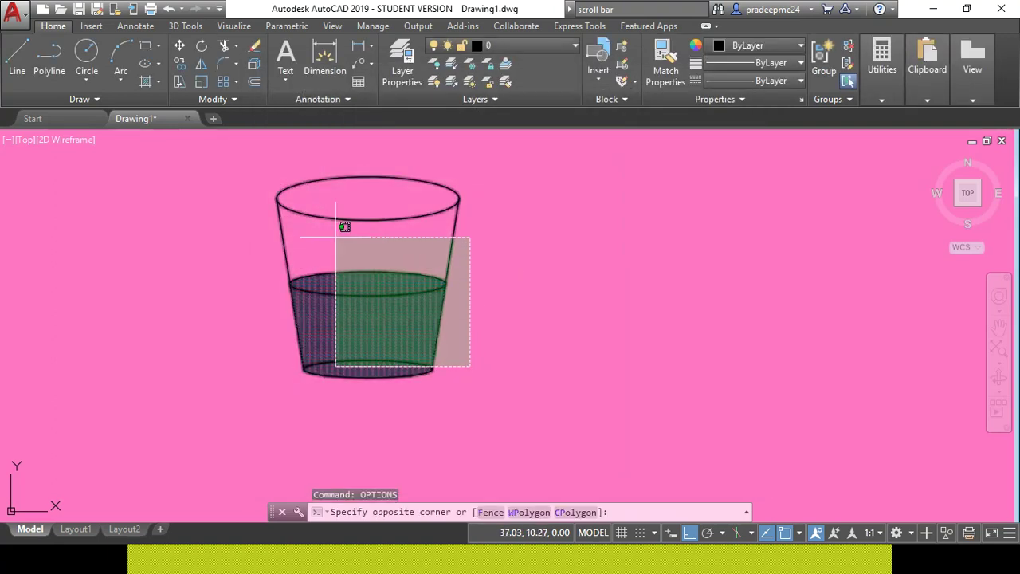
click(327, 228)
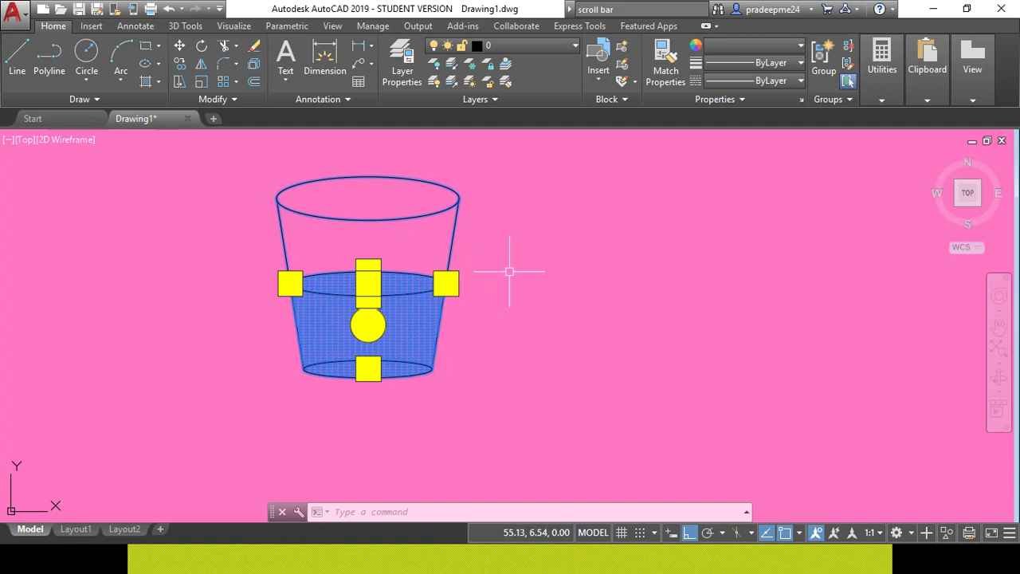
click(497, 273)
key(Escape)
Change the unselected grip colour to Blue via Grip Colors
text(op)
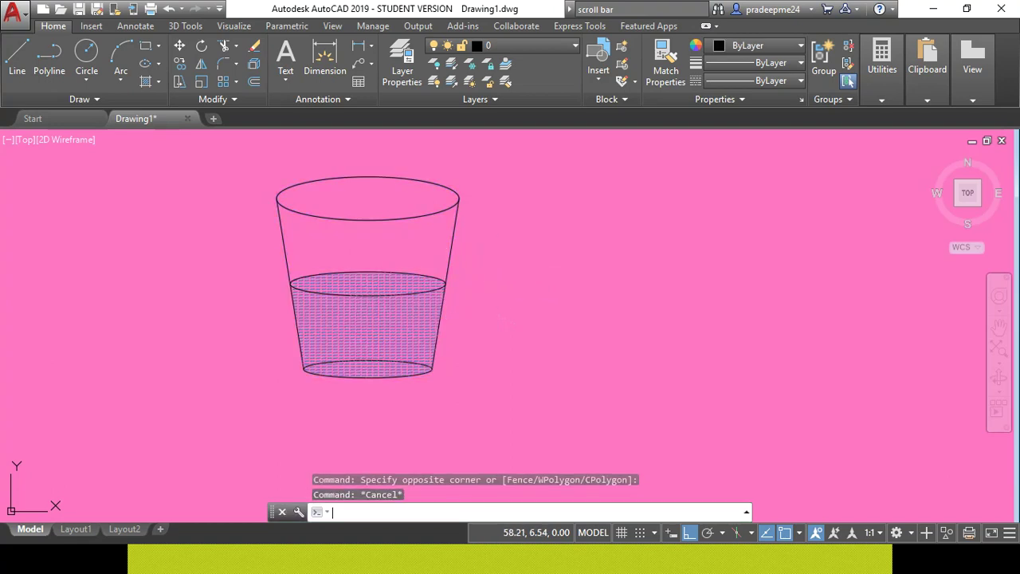
key(Return)
click(616, 196)
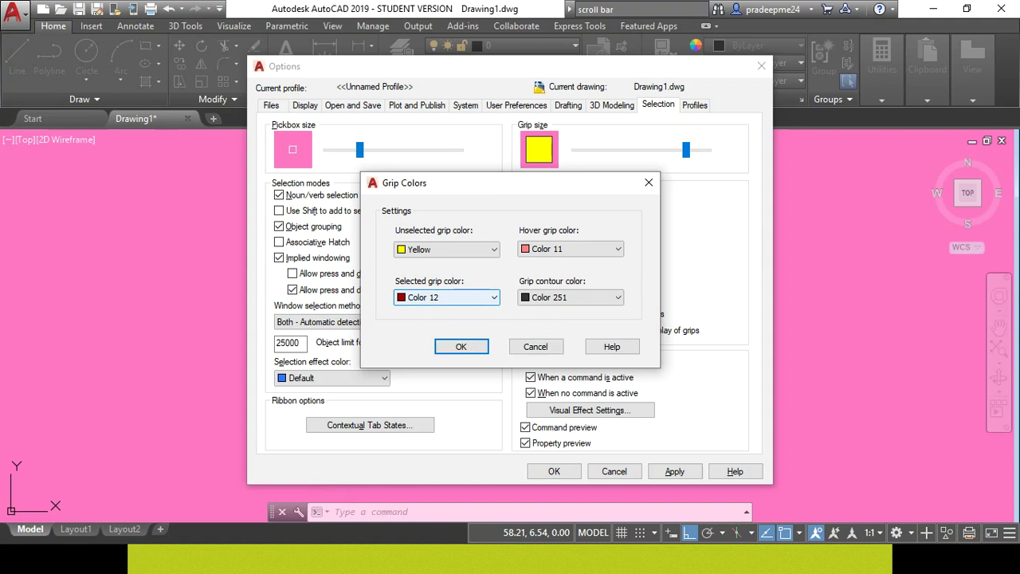
click(447, 250)
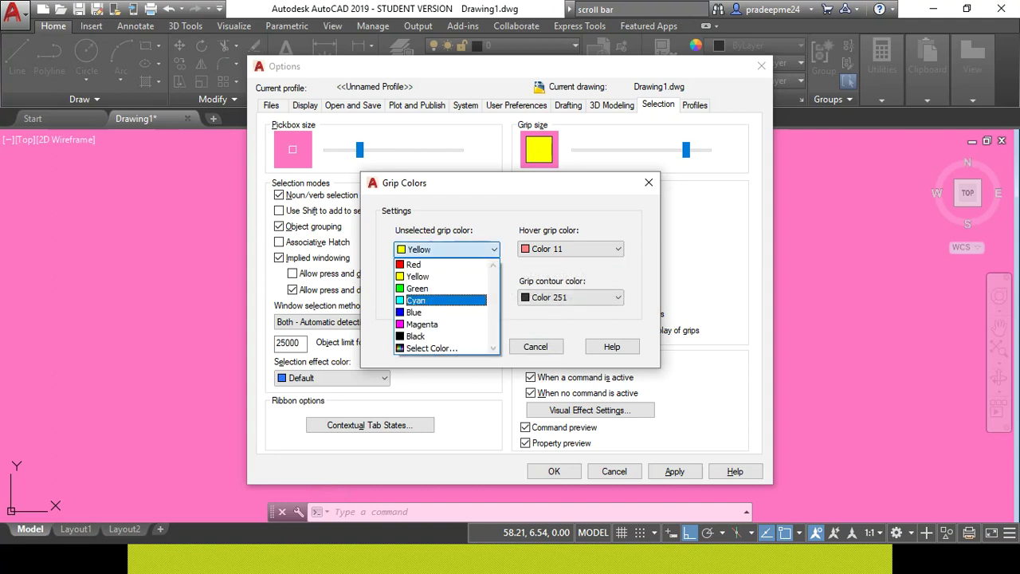
click(430, 312)
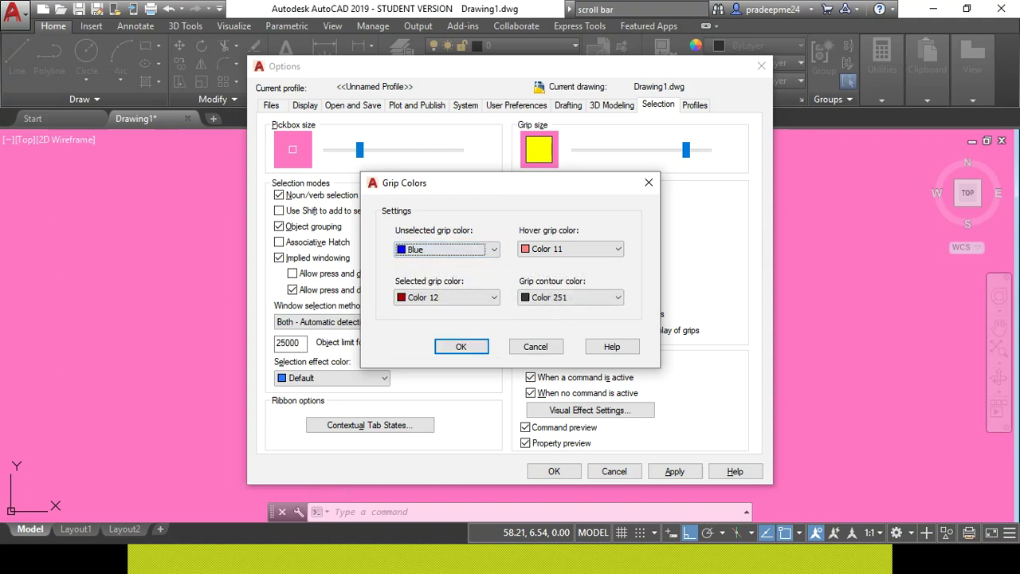
click(461, 346)
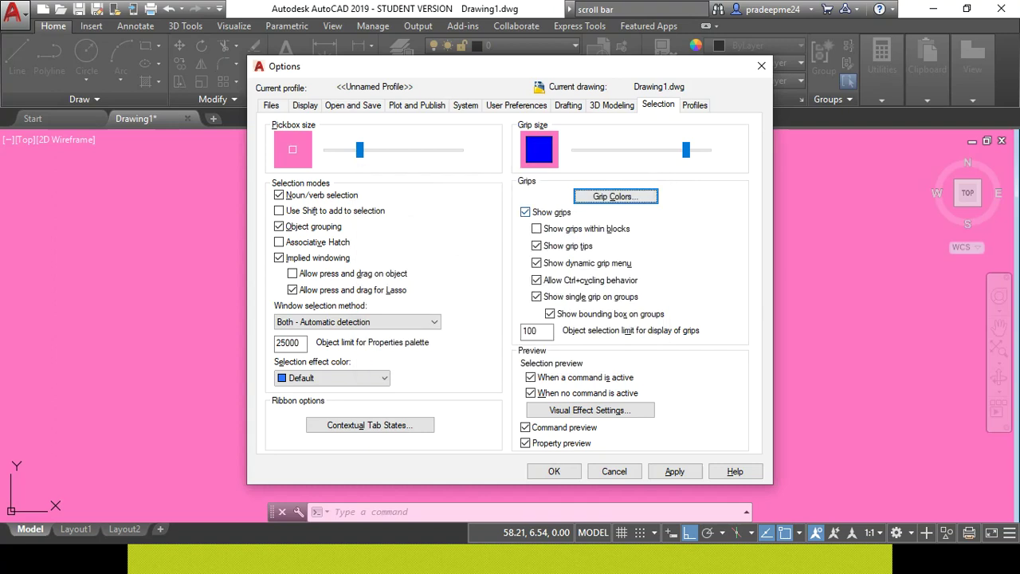
Shrink the grips, enlarge the pickbox slightly, and close Options
drag(686, 149, 601, 149)
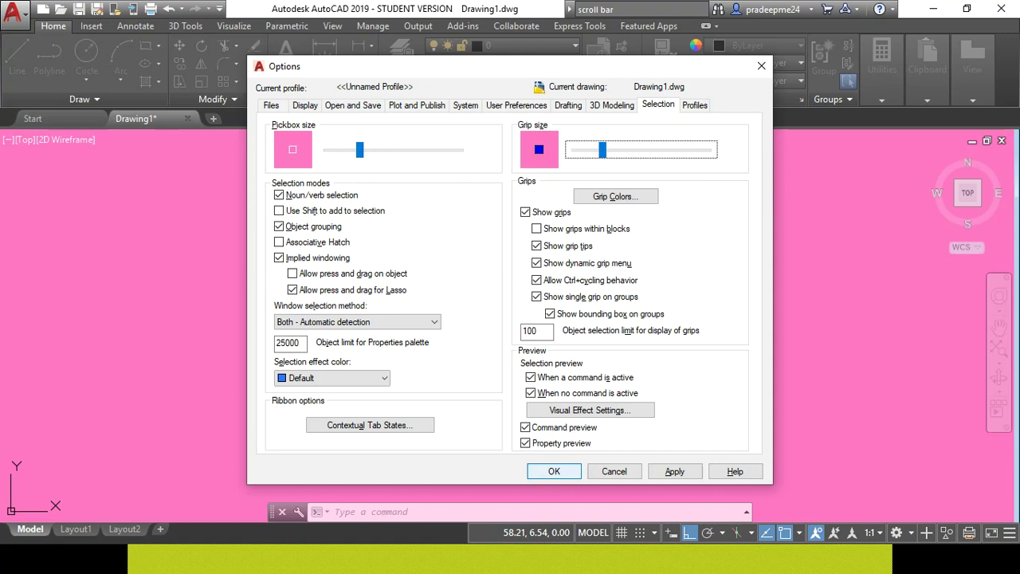
drag(360, 150, 373, 150)
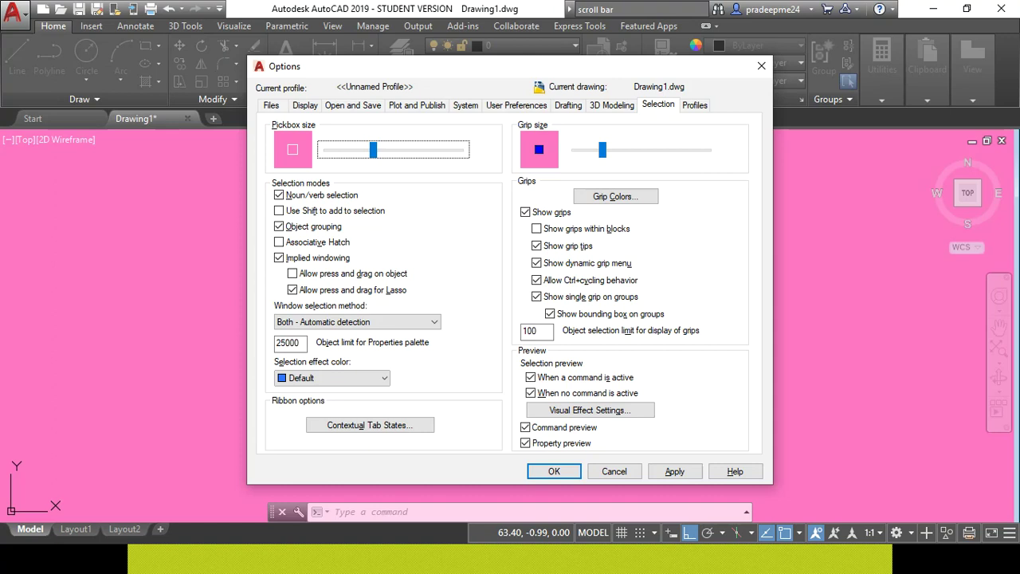
click(553, 471)
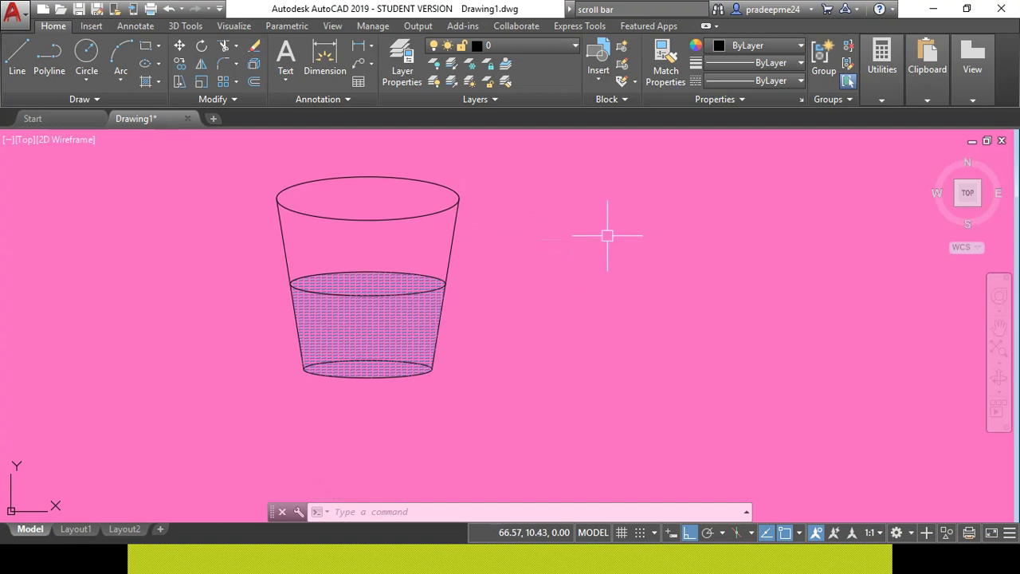
click(333, 511)
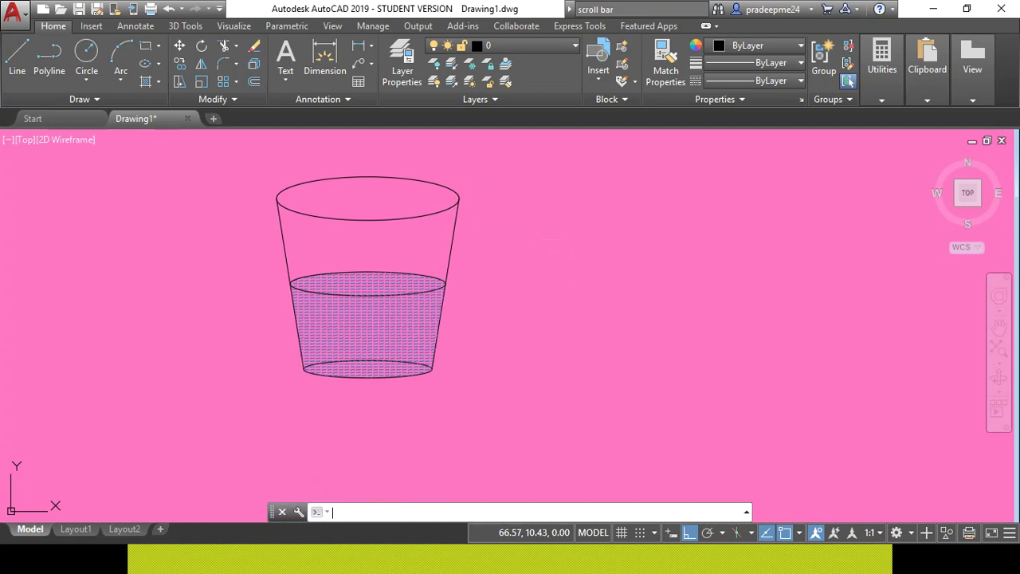
Push the pickbox size to maximum and test it by selecting the glass
text(op)
key(Return)
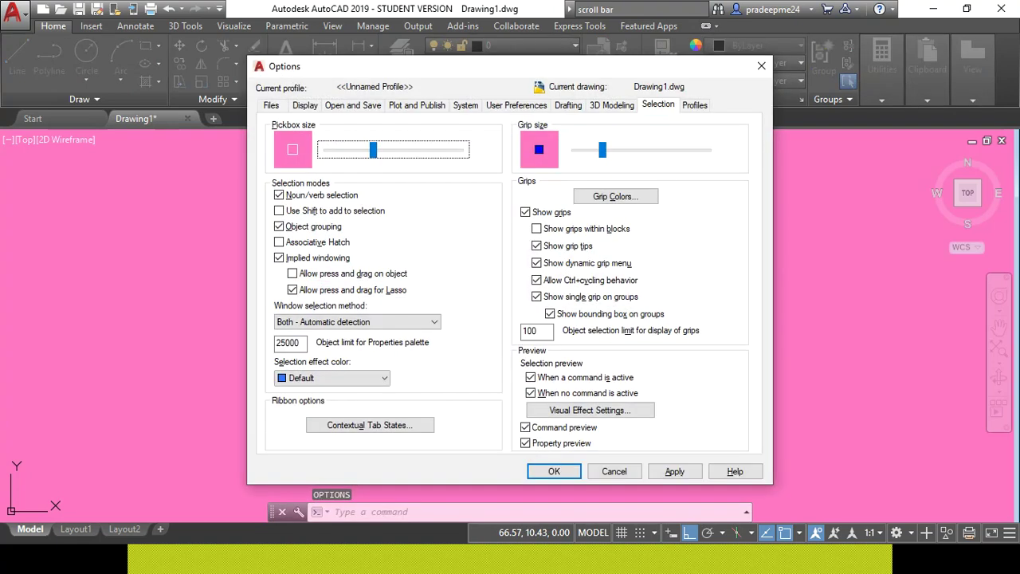
drag(373, 150, 459, 150)
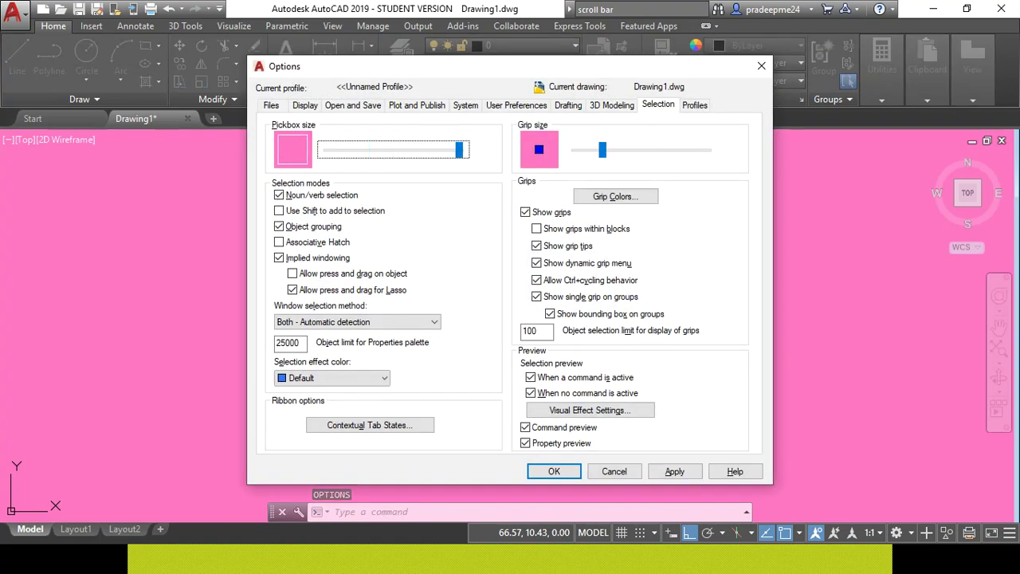
click(554, 471)
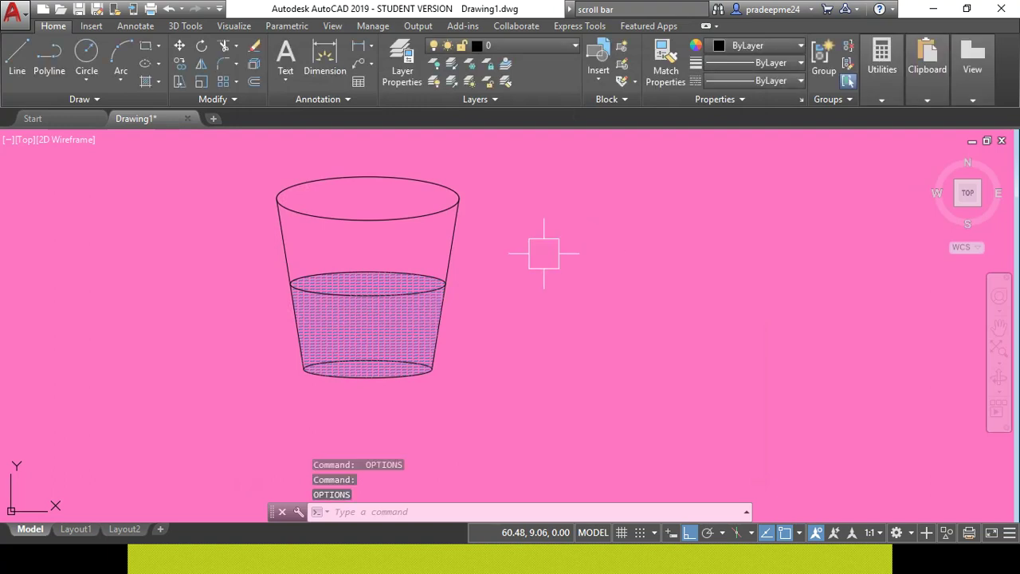
click(458, 199)
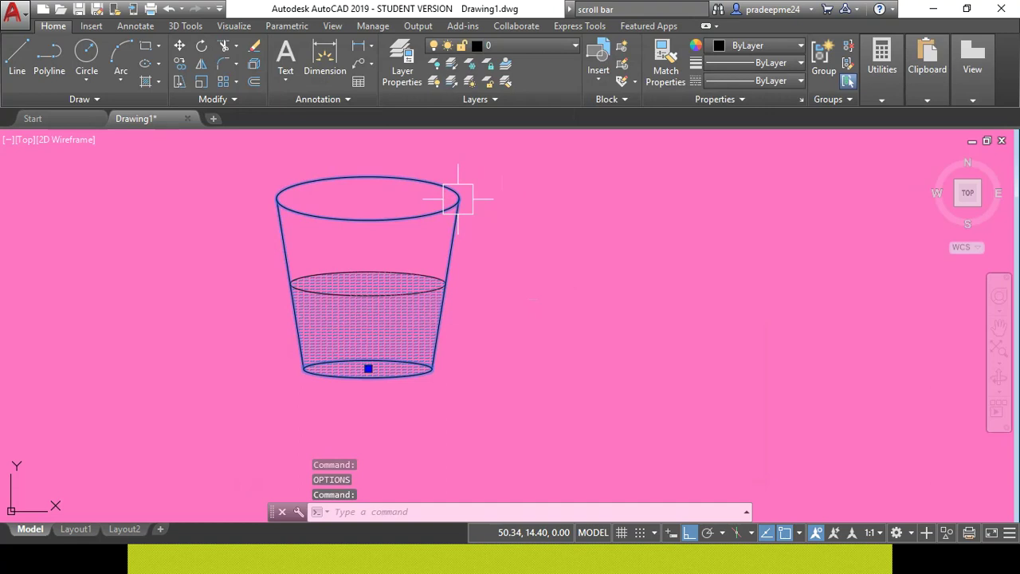
key(Escape)
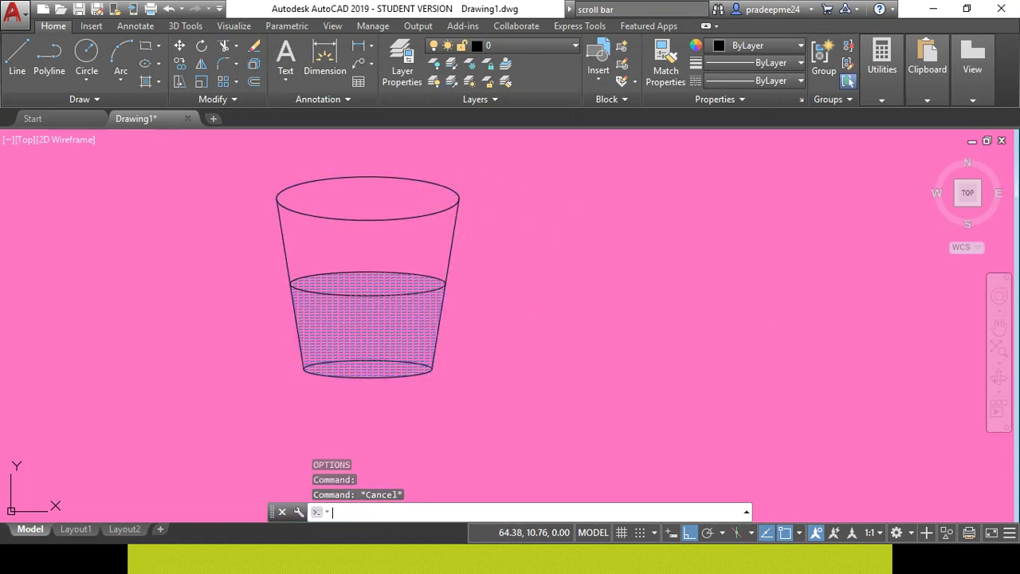
Reduce the pickbox back to a small size and close Options
key(Return)
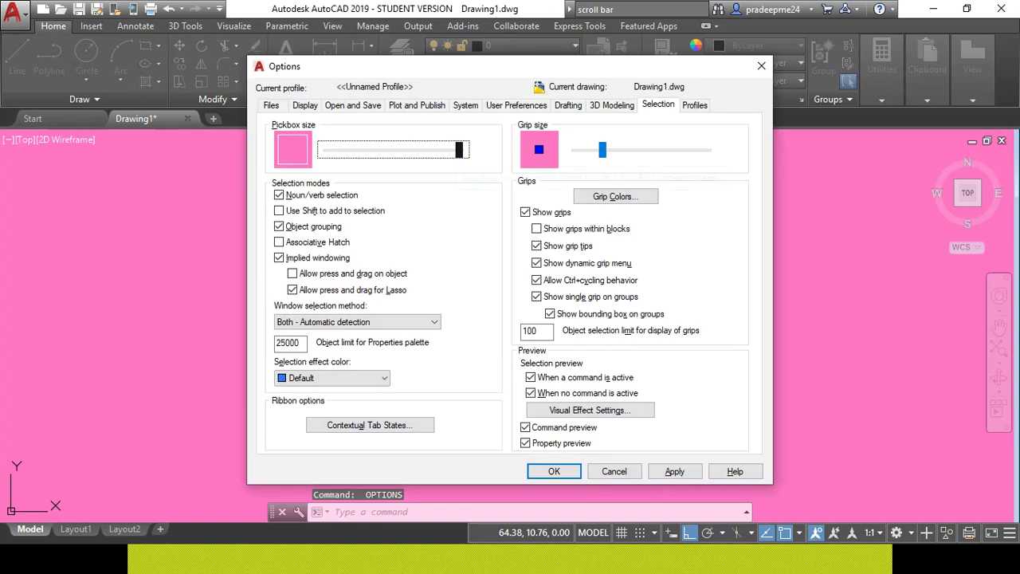
drag(373, 150, 353, 150)
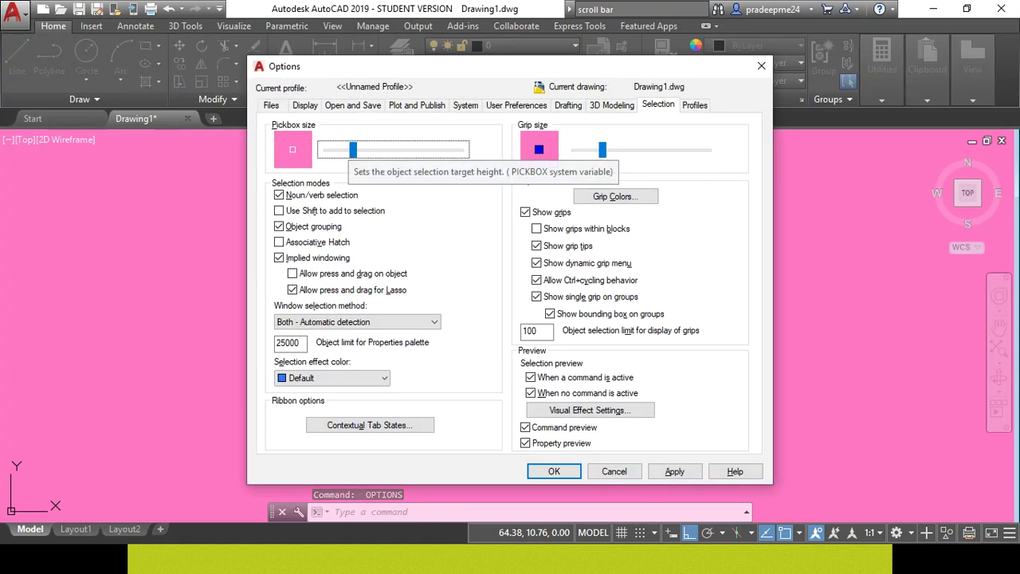
click(554, 471)
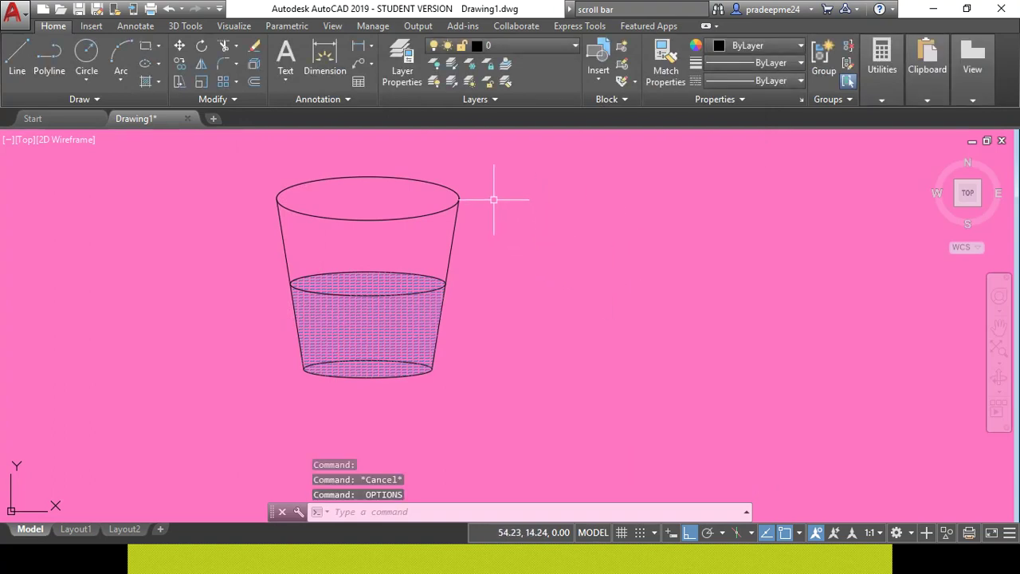
Set the selection effect colour to Magenta and close Options
text(op)
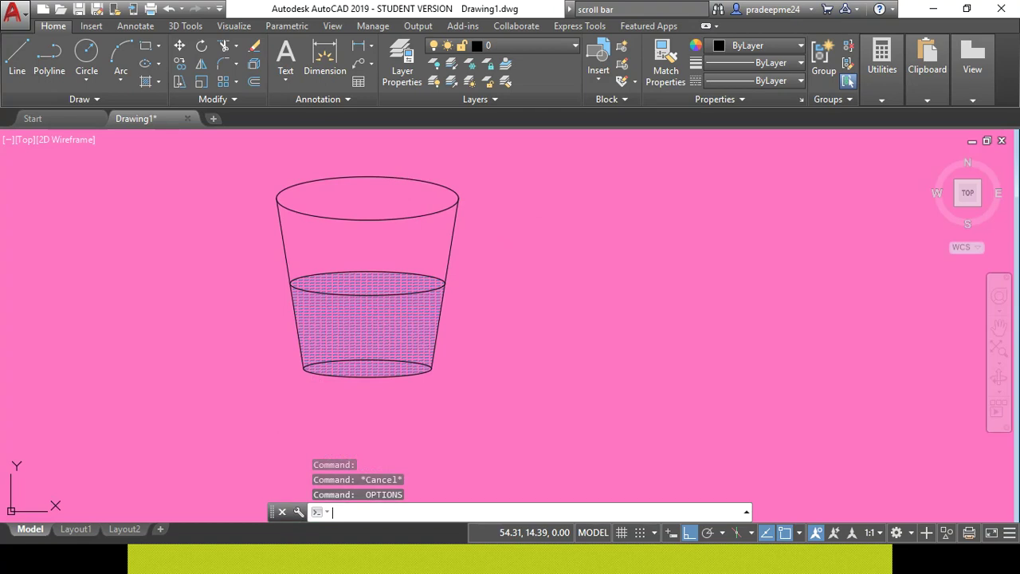
key(Return)
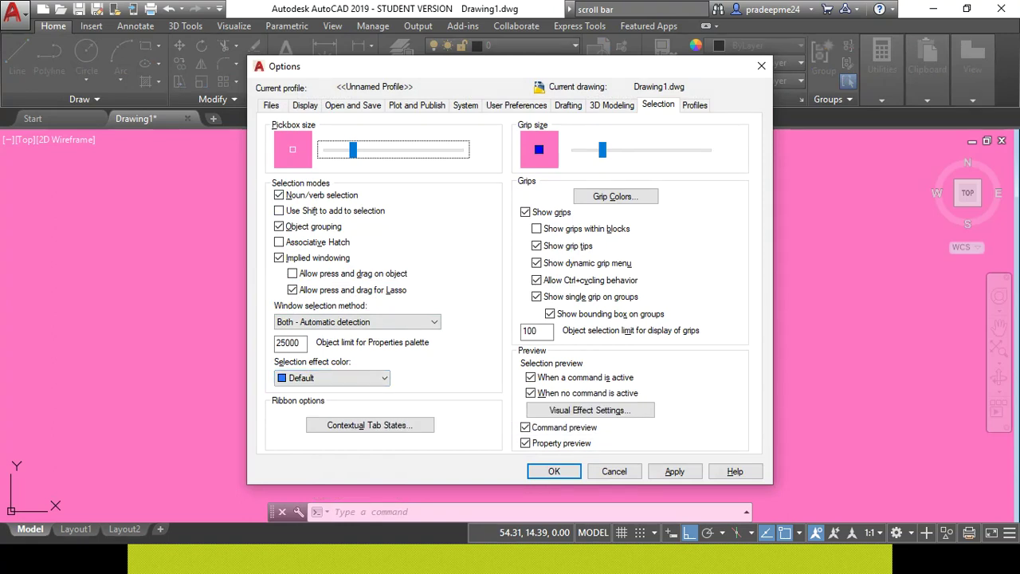
click(331, 378)
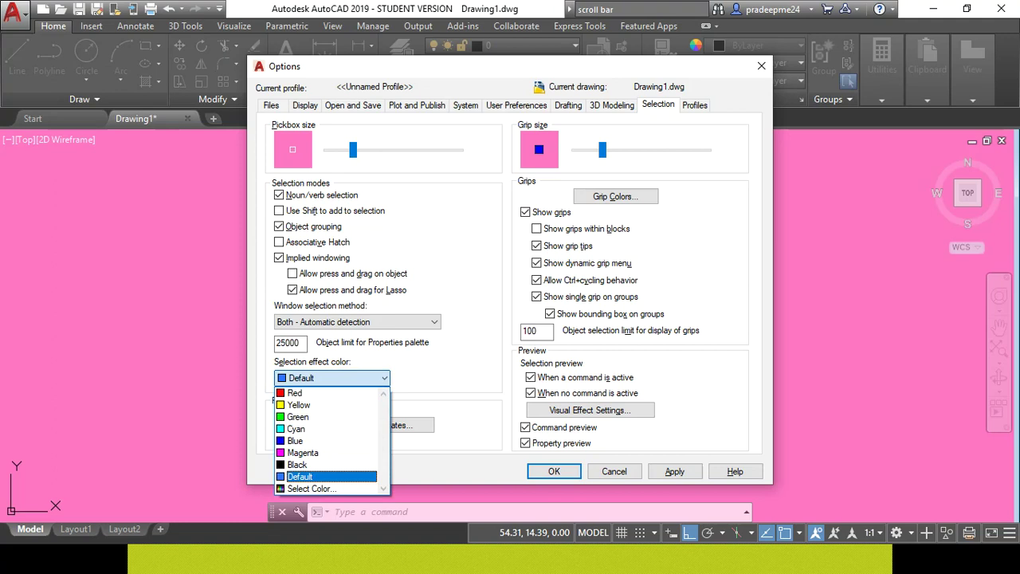
click(303, 452)
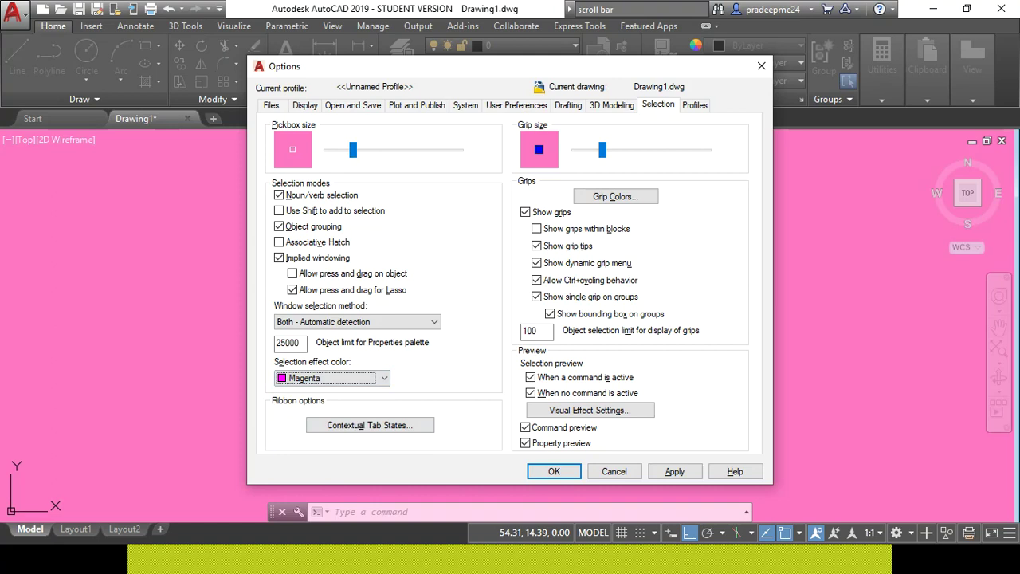
click(553, 471)
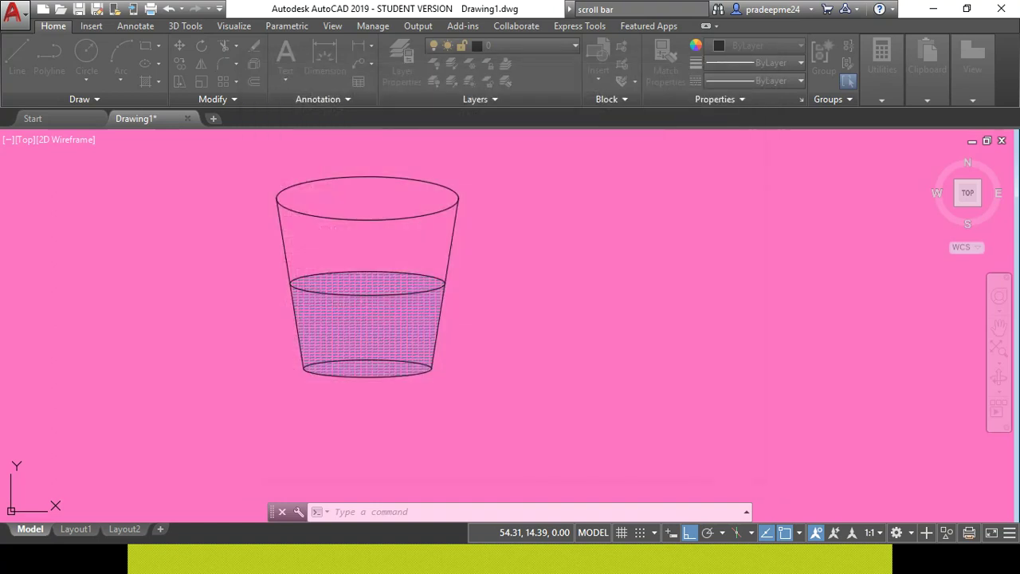
Window-select the glass to check the Magenta highlight, then reopen Options with OP
click(479, 220)
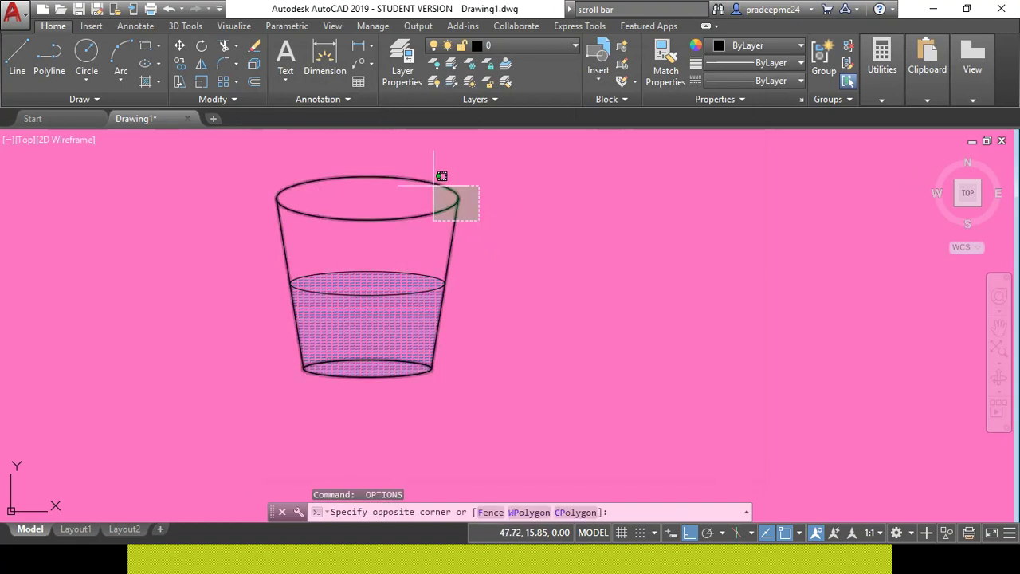
click(441, 175)
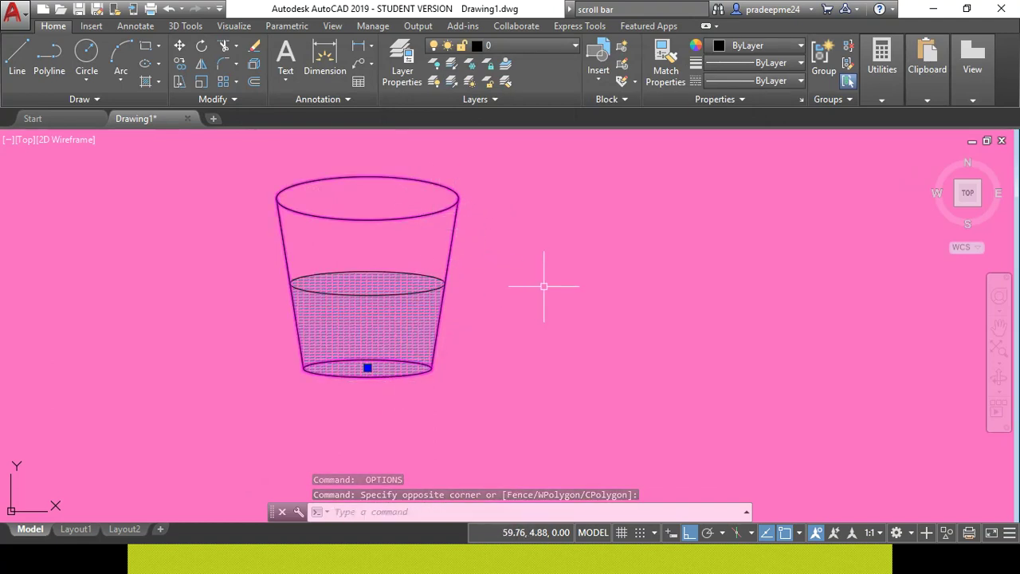
key(Escape)
text(op)
key(Return)
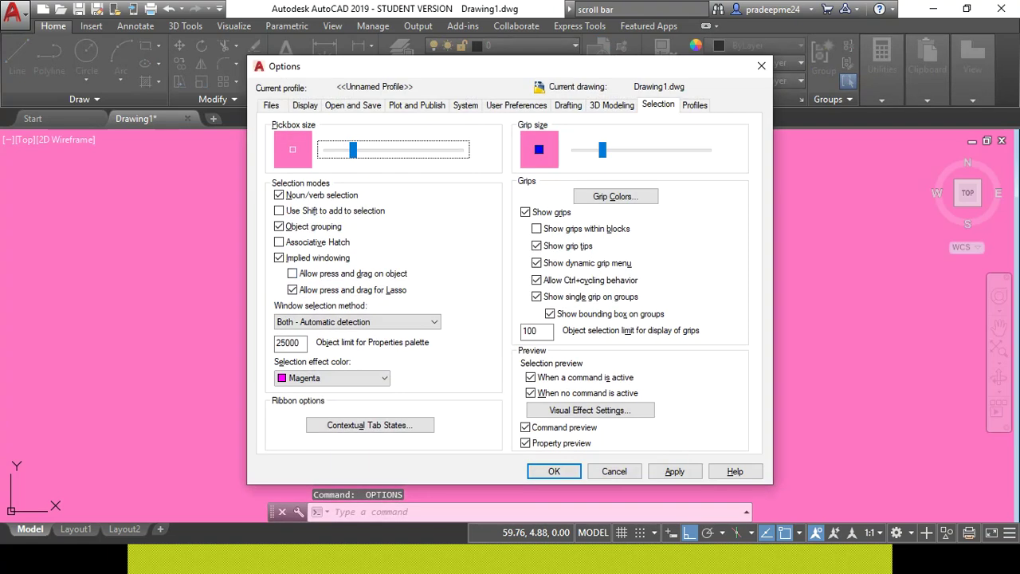
Reset the selection effect colour to Default and bring up the Drawing Window Colors dialog from Display
click(332, 378)
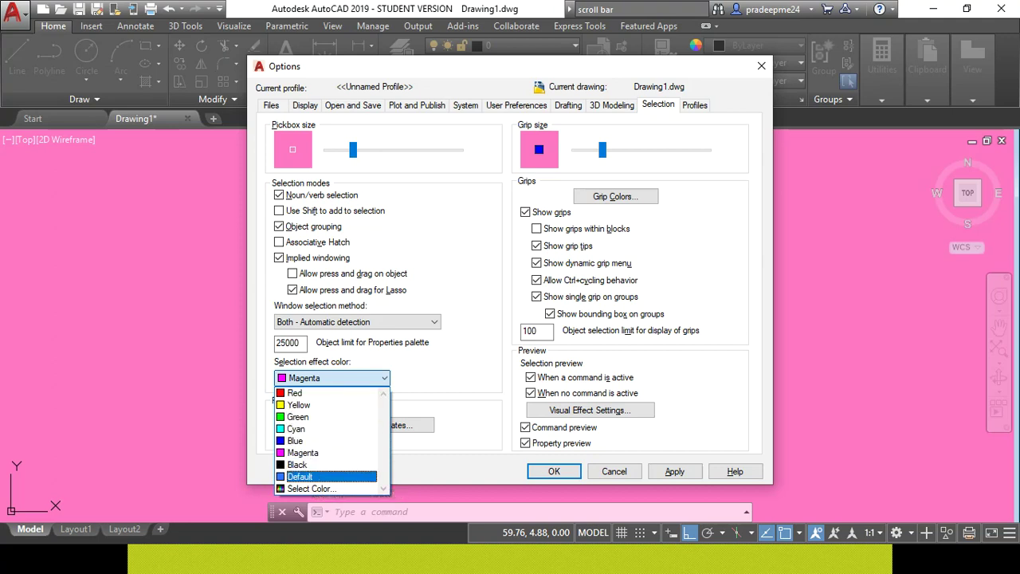
key(Return)
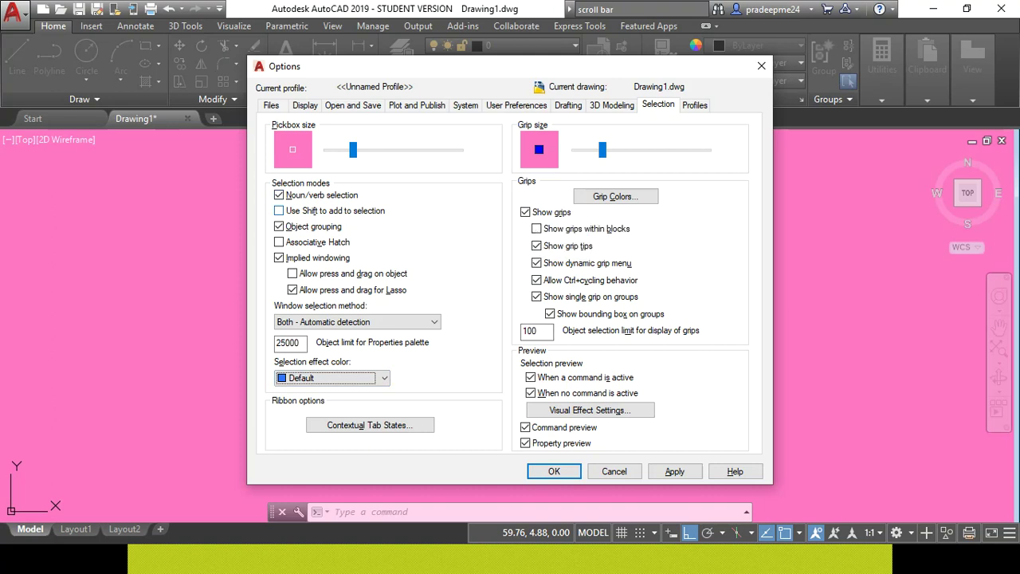
click(354, 321)
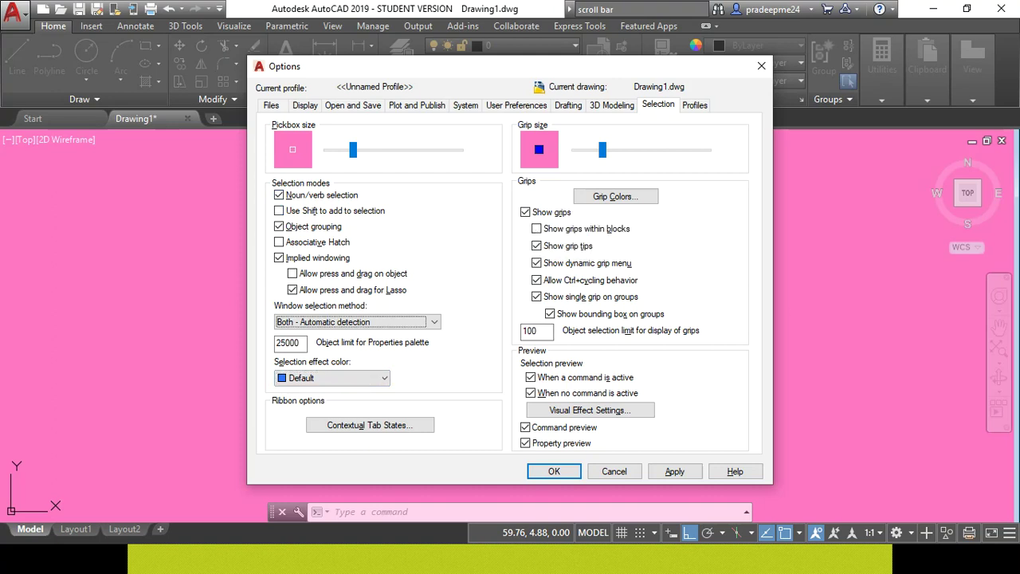
click(305, 105)
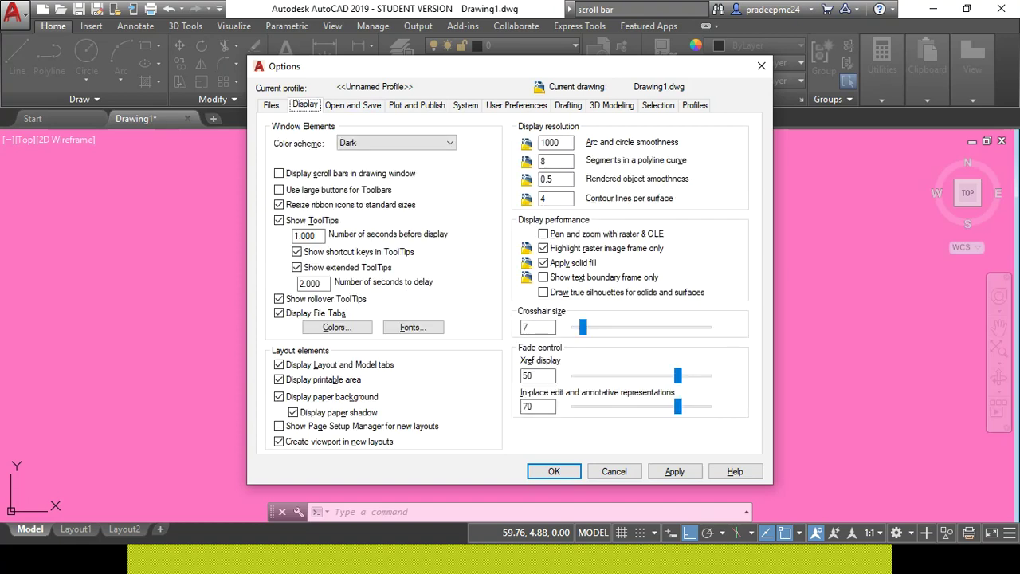
click(337, 326)
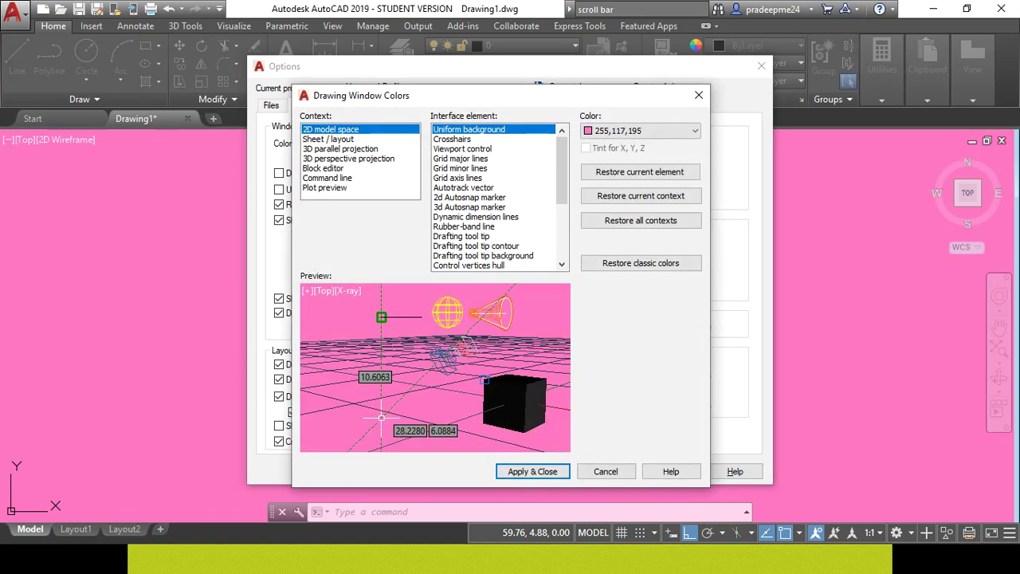
Browse the interface element list in Drawing Window Colors, then close the dialog back to Display settings
scroll(494, 199, down, 1)
scroll(494, 199, down, 1)
scroll(494, 199, down, 1)
scroll(494, 200, down, 1)
scroll(494, 199, down, 1)
scroll(495, 199, down, 1)
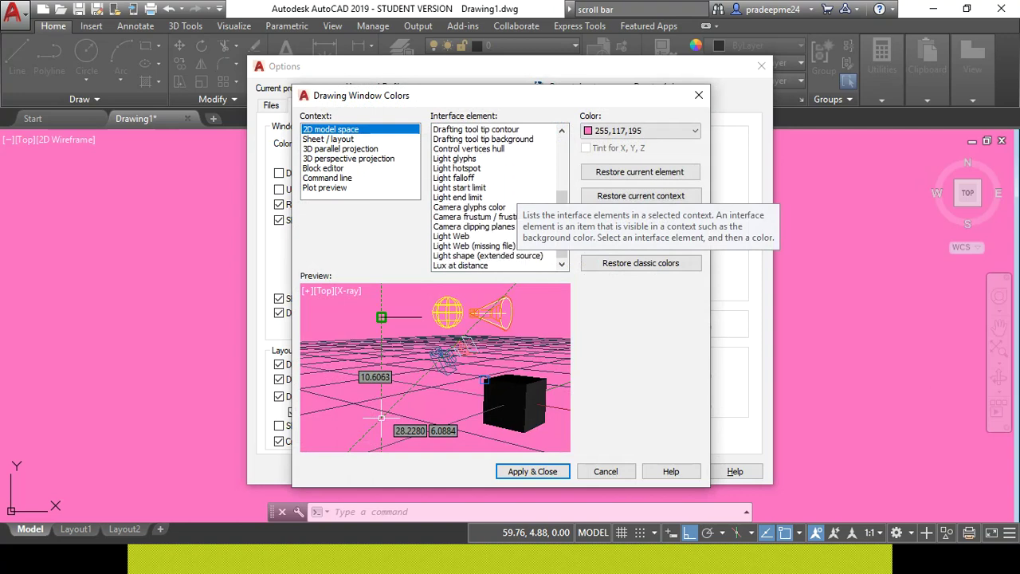
scroll(494, 200, up, 1)
scroll(494, 199, up, 2)
scroll(494, 199, up, 1)
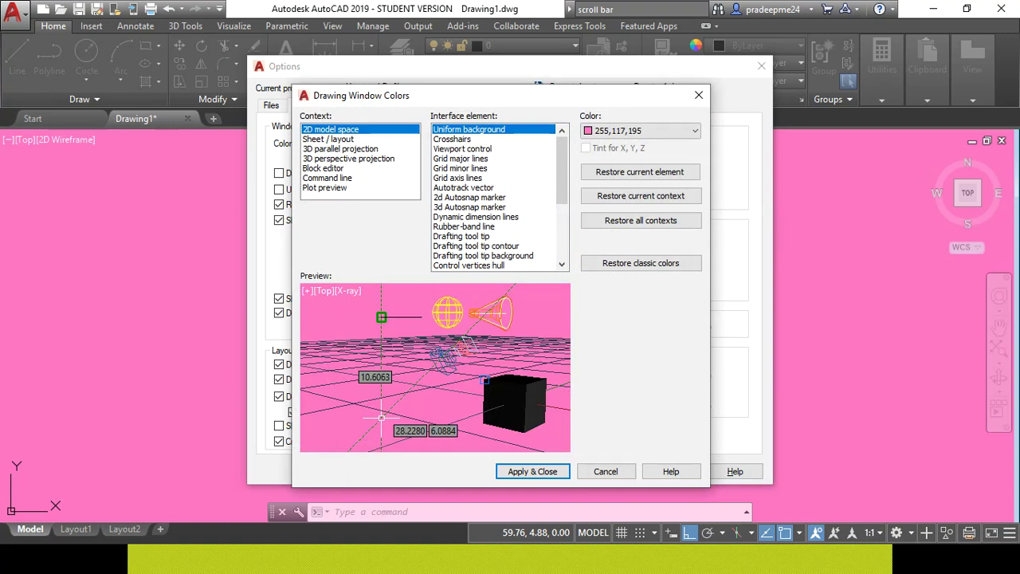
click(606, 471)
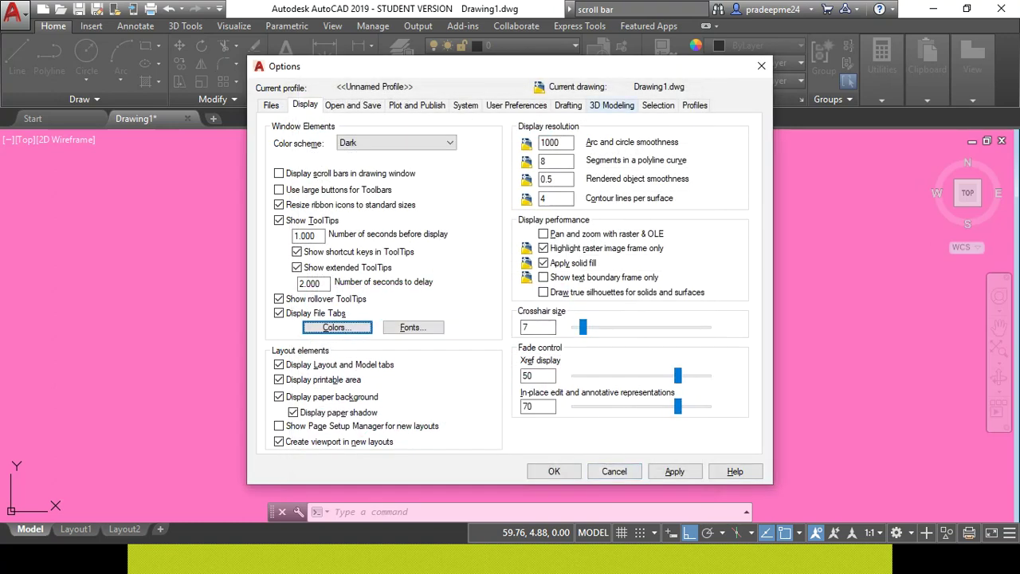
Review the Selection and Drafting tab settings, then close Options with OK
click(659, 105)
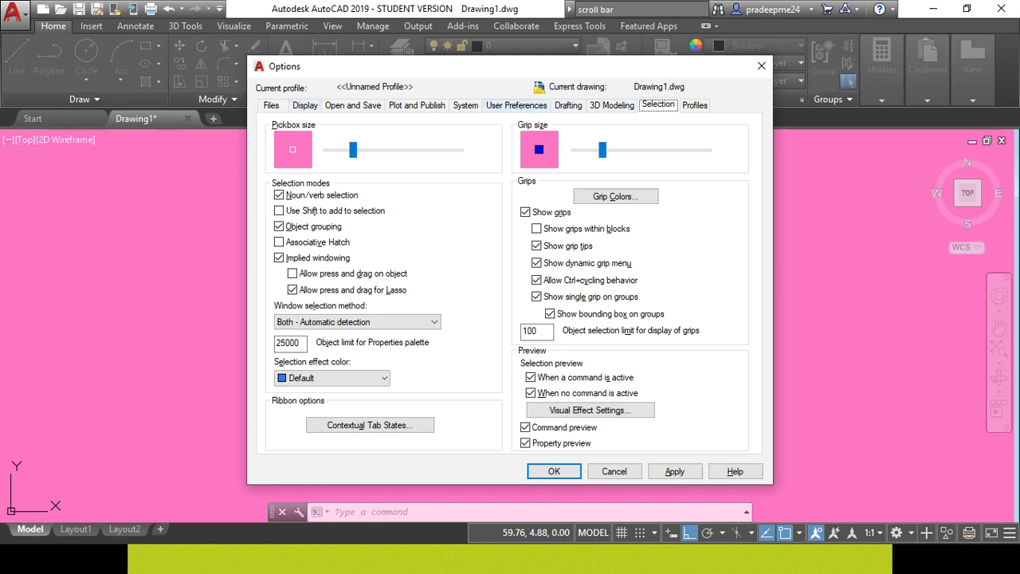
click(568, 105)
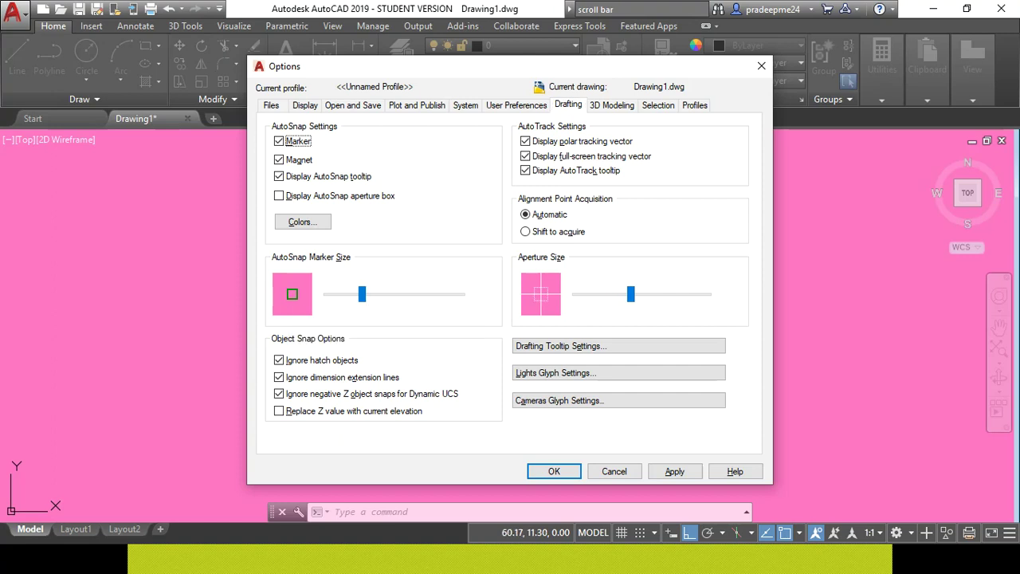
click(554, 471)
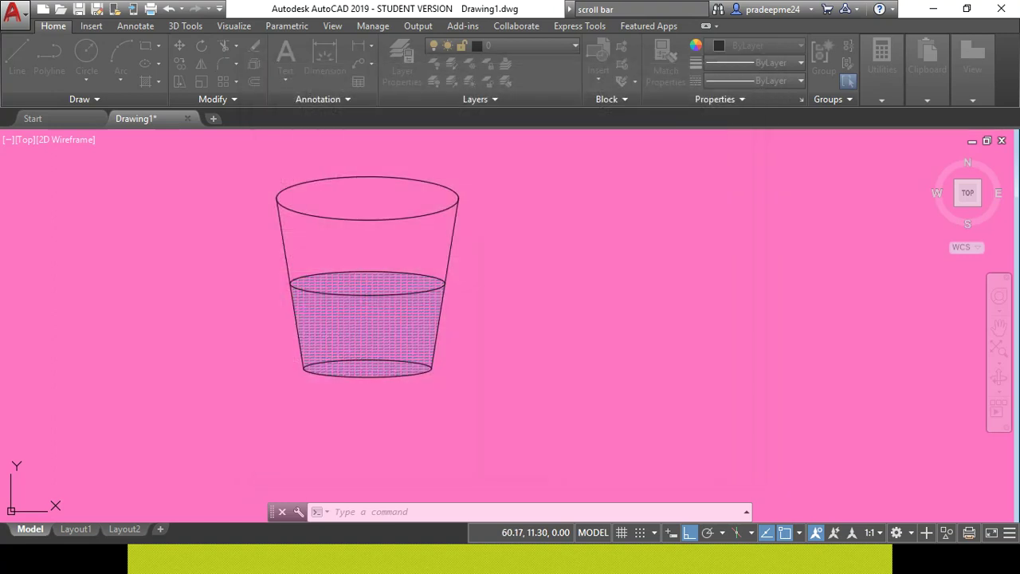
Start a line with L, cancel it with Esc, and reopen the settings with OPTIONS
key(l)
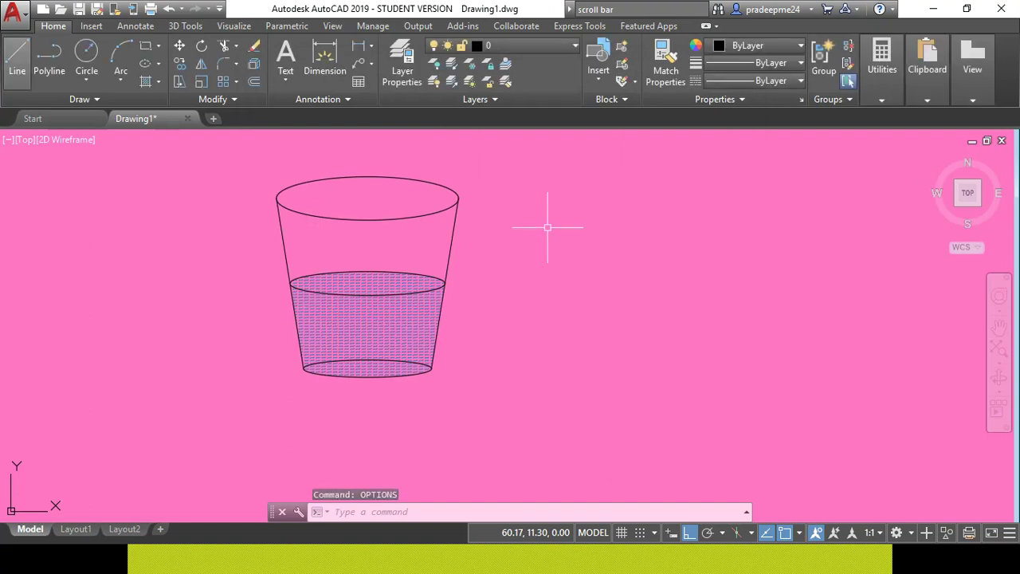
key(Return)
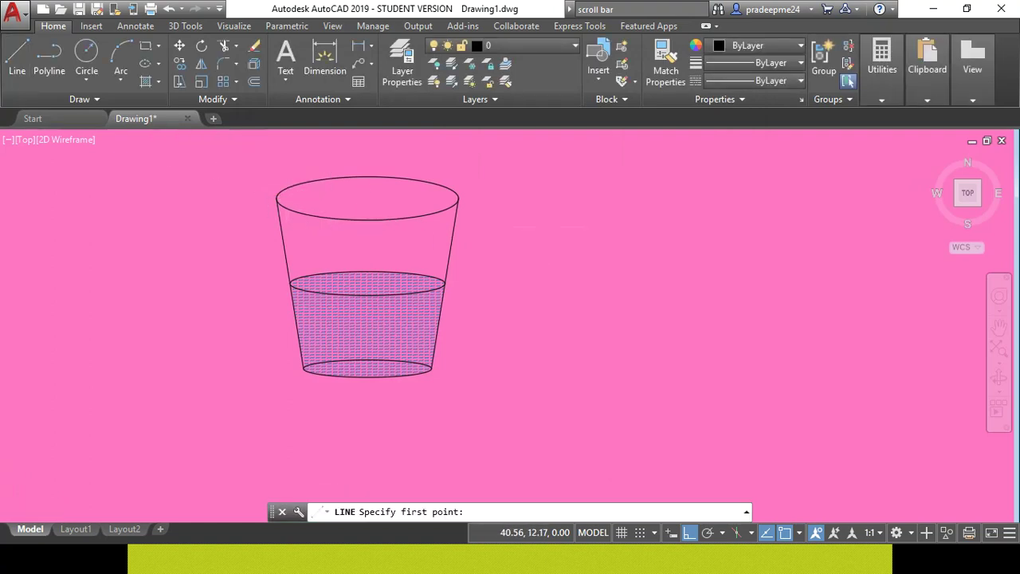
scroll(367, 220, up, 2)
scroll(368, 217, up, 2)
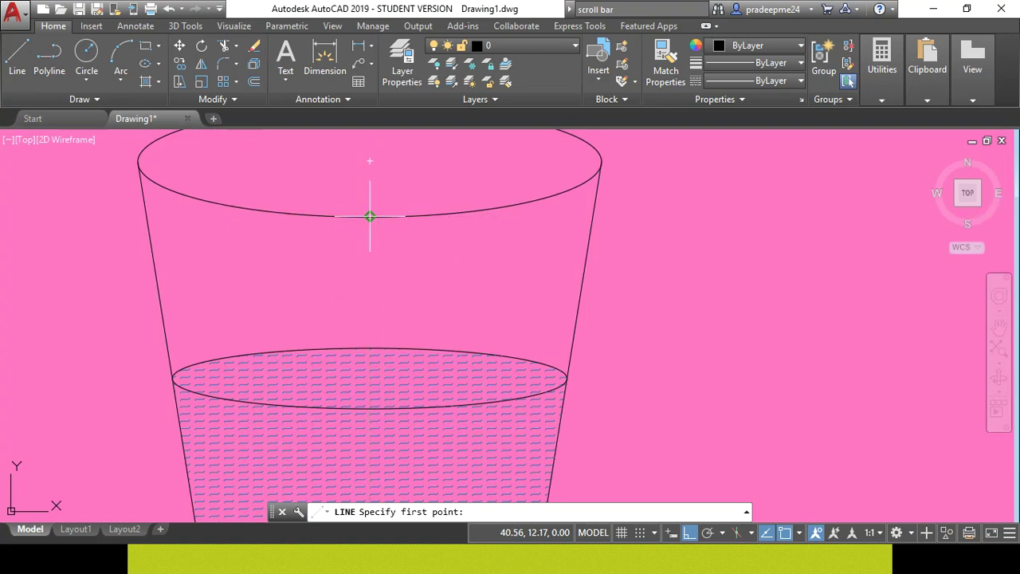
scroll(370, 216, down, 2)
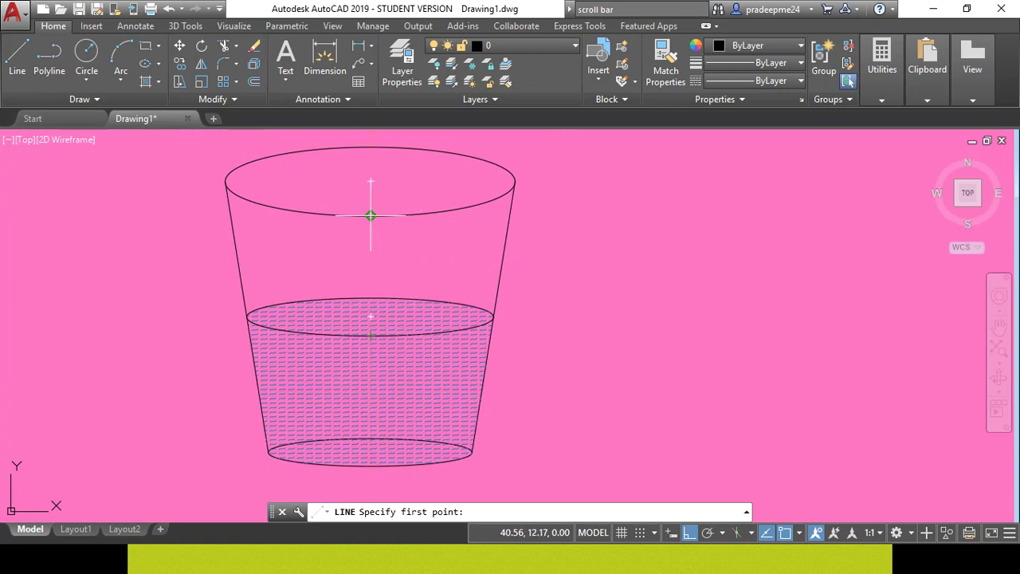
key(Escape)
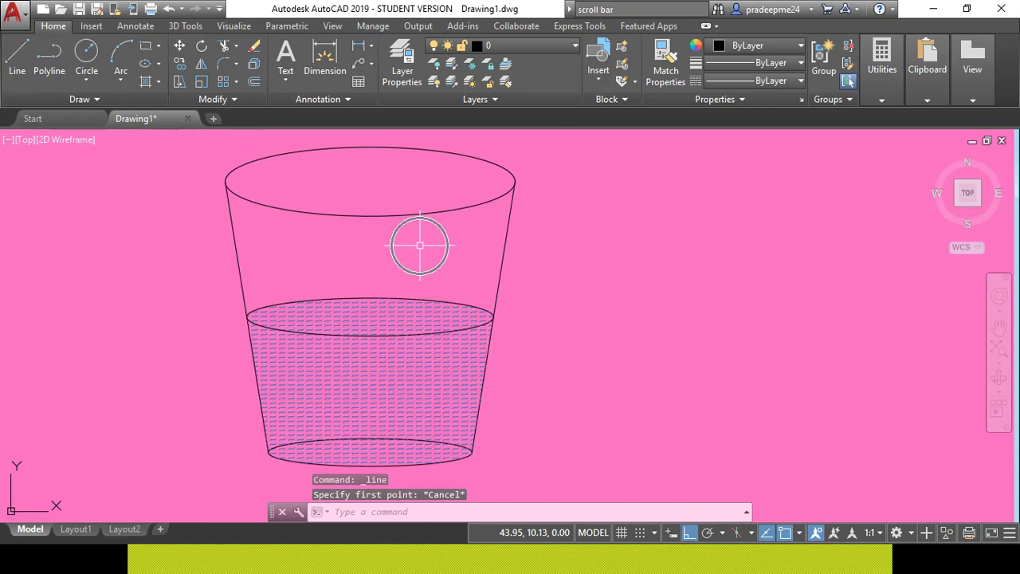
text(LINEOPTIONS)
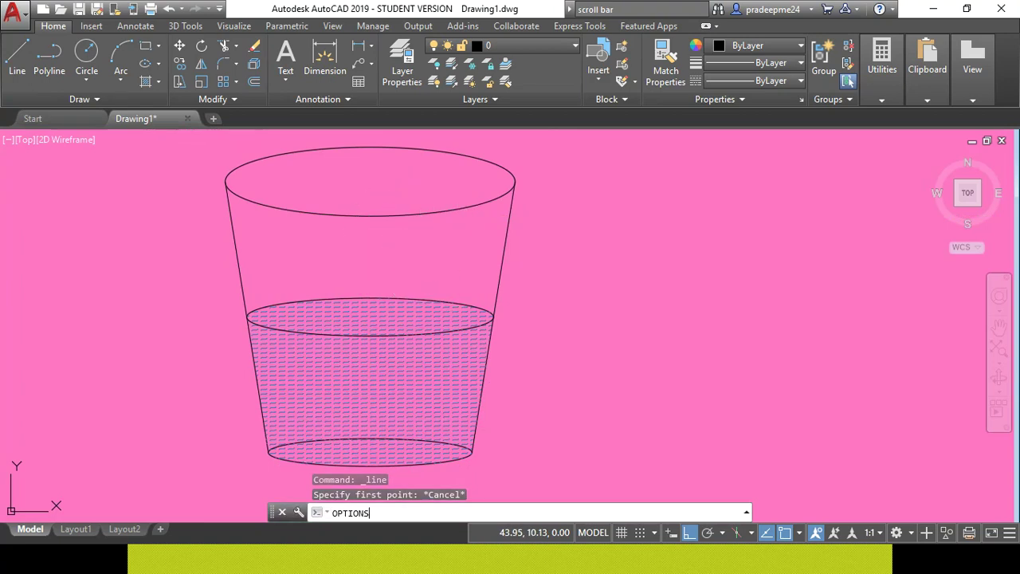
key(Return)
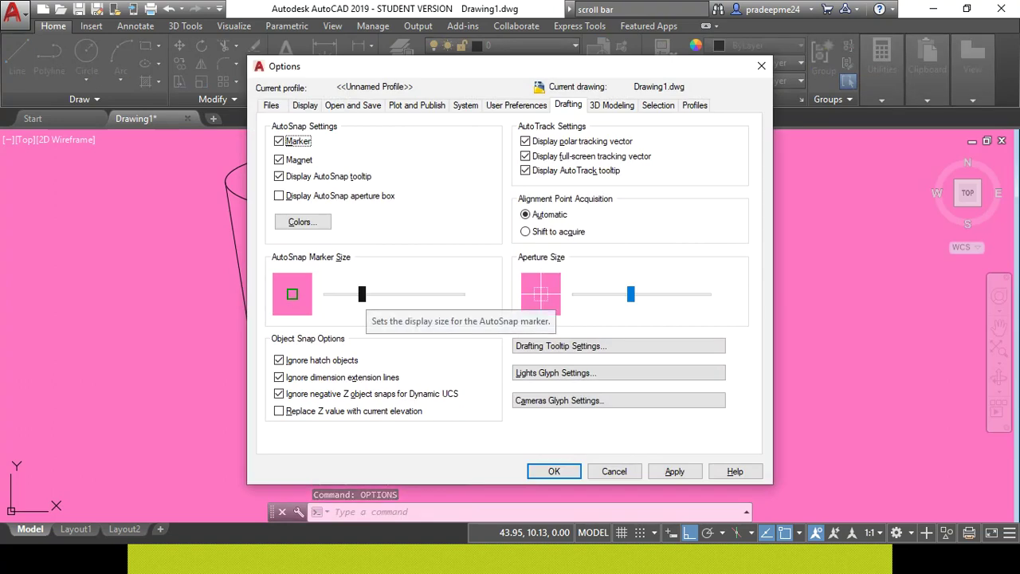
Set the AutoSnap marker to maximum size and test it with lines snapped to the rim ellipse's quadrants and centre
drag(362, 294, 461, 294)
click(553, 471)
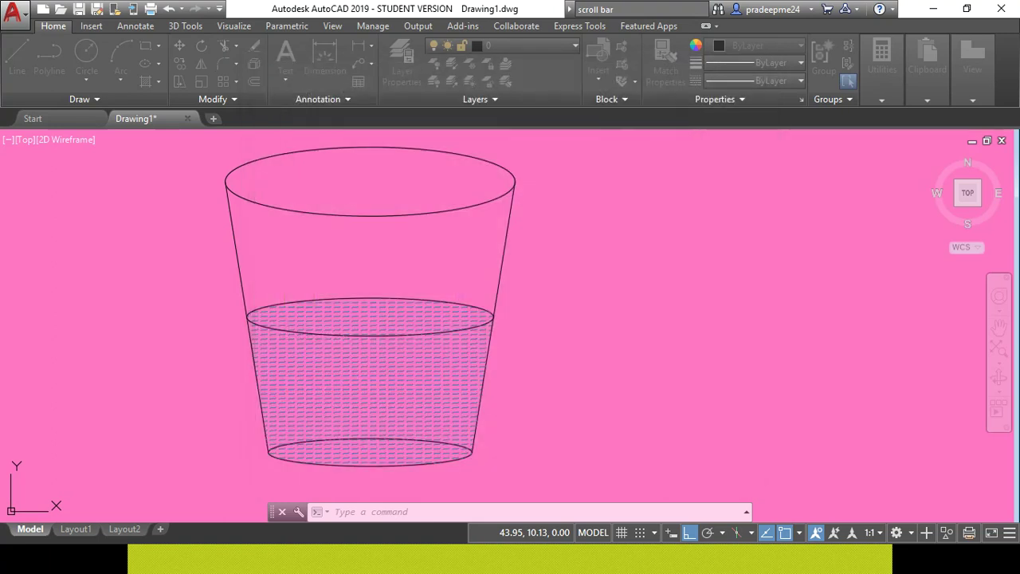
text(l)
key(Return)
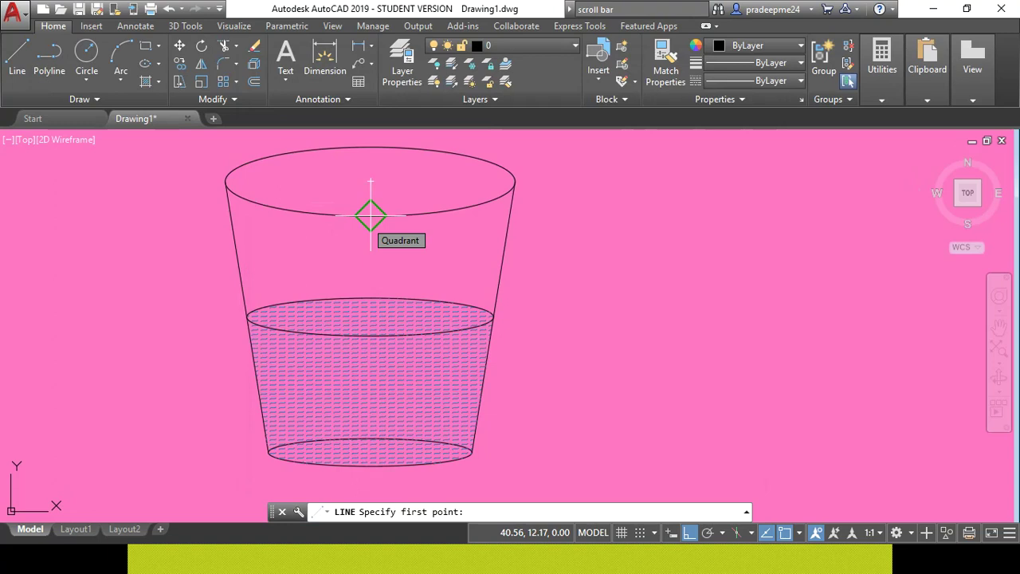
click(371, 214)
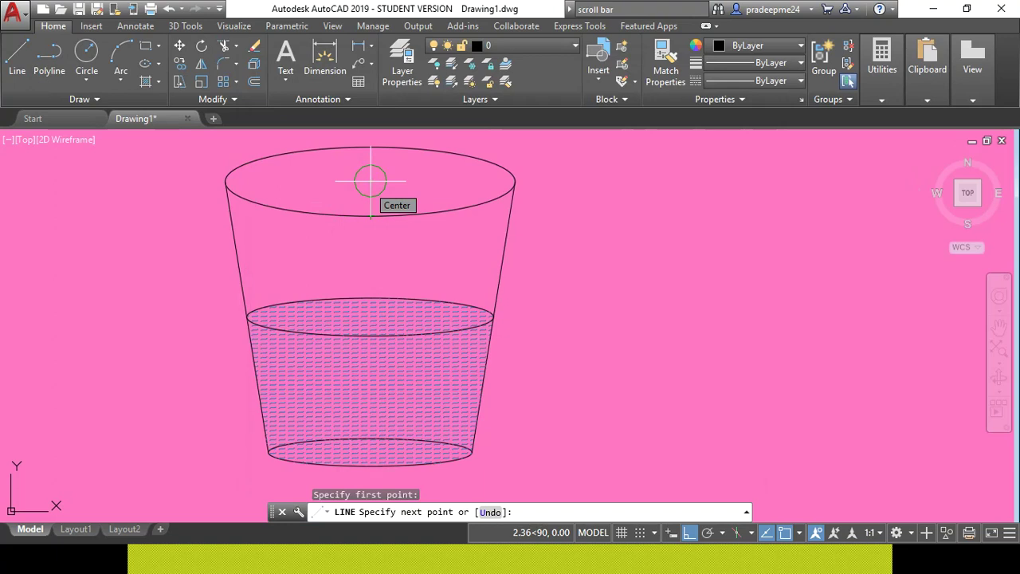
click(371, 182)
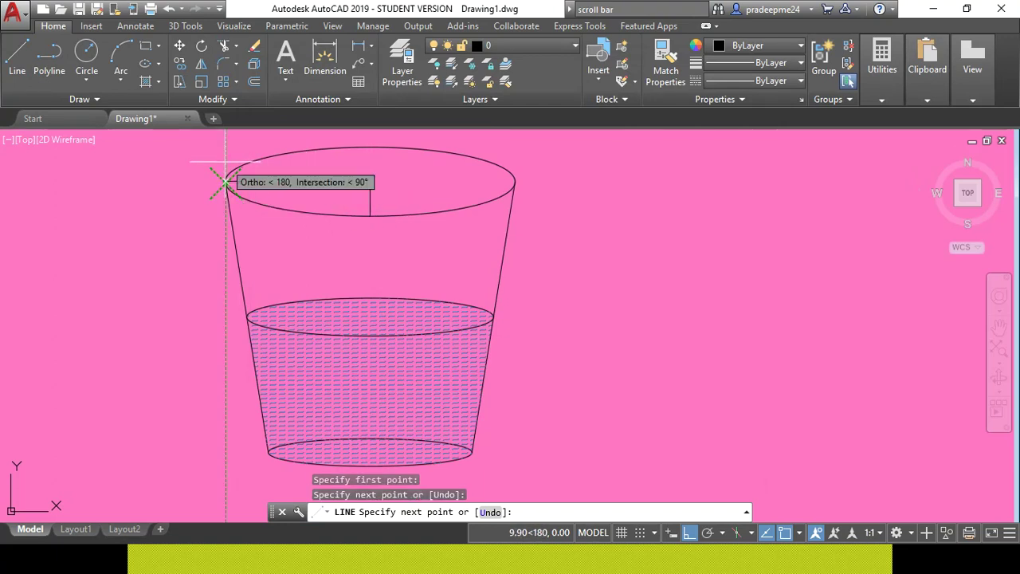
click(225, 182)
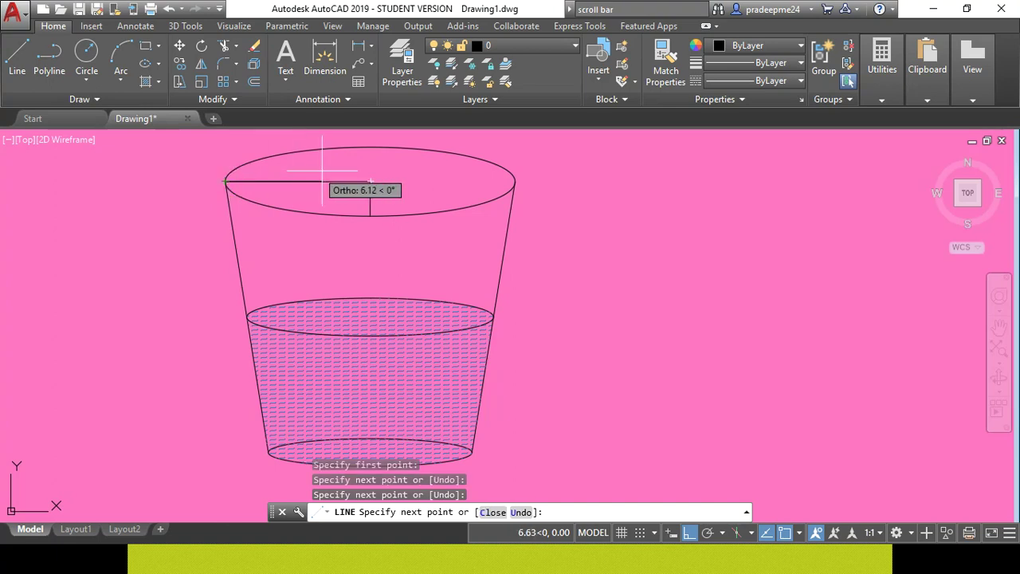
click(516, 181)
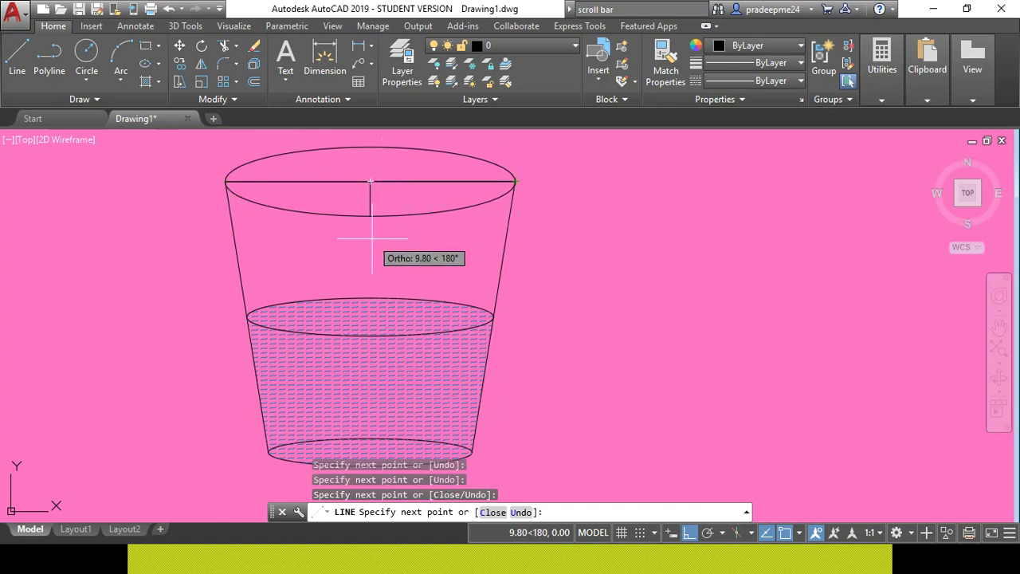
key(Escape)
Undo the test lines with U and recall the earlier OPTIONS command
text(u)
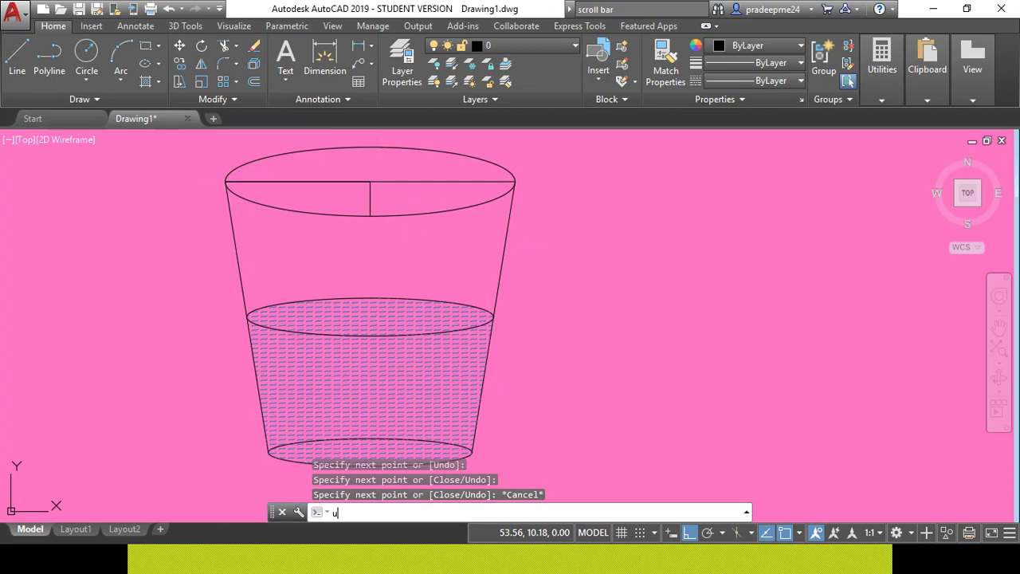
key(Return)
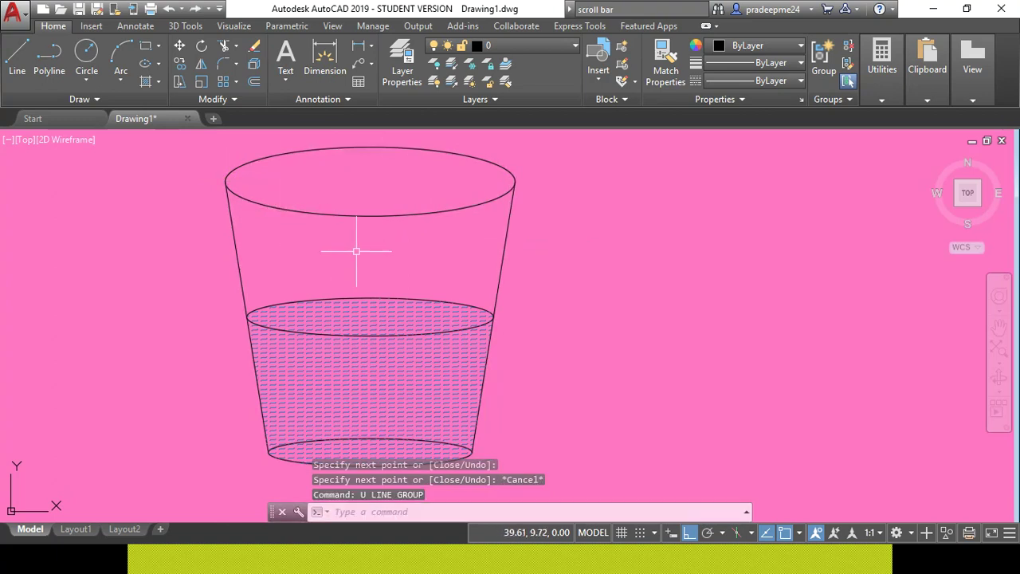
text(u)
key(Up)
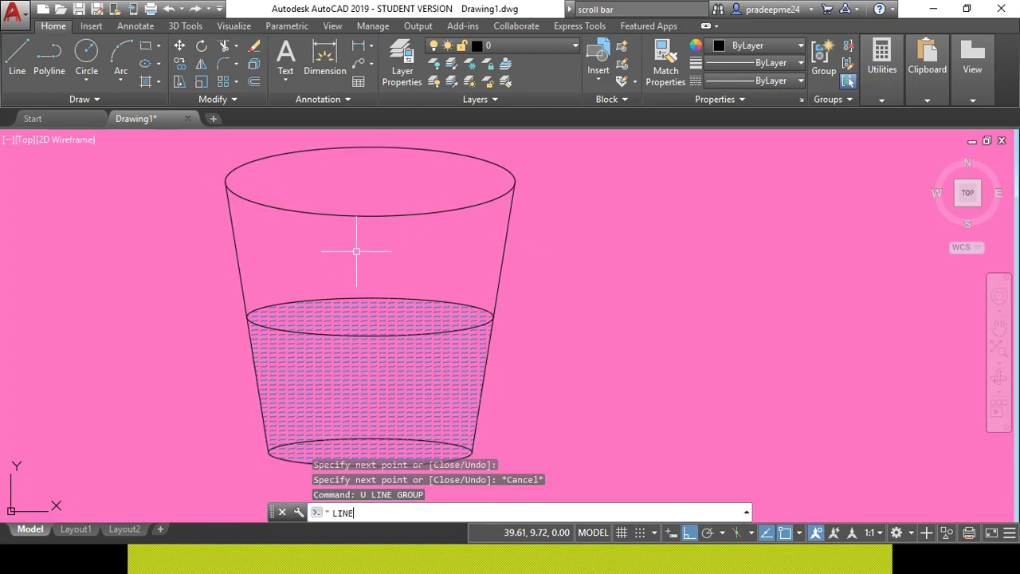
key(Up)
Shrink the AutoSnap marker to a moderate size and keep the 2D Autosnap marker colour green 1,152,1
key(Return)
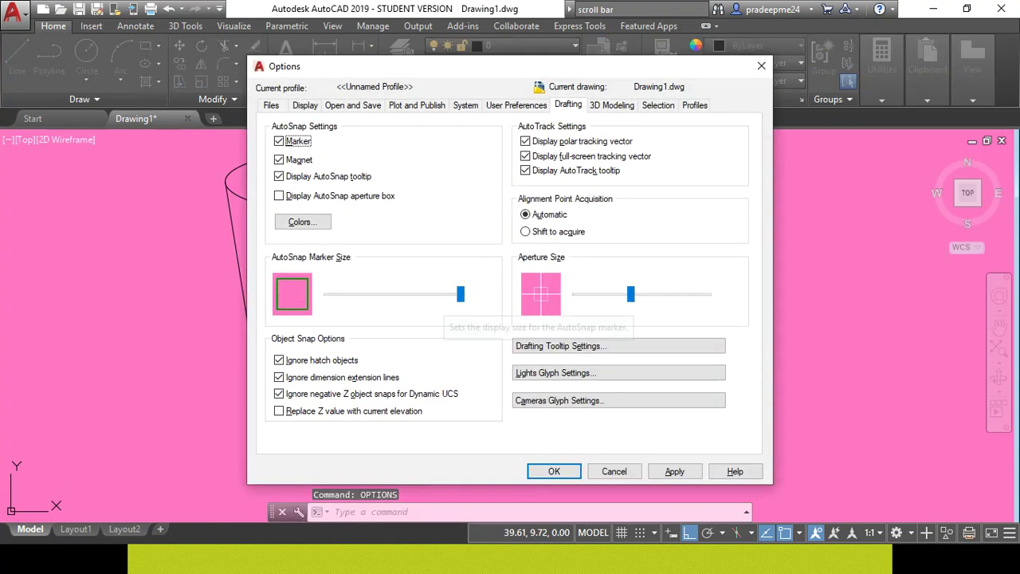
drag(460, 294, 362, 294)
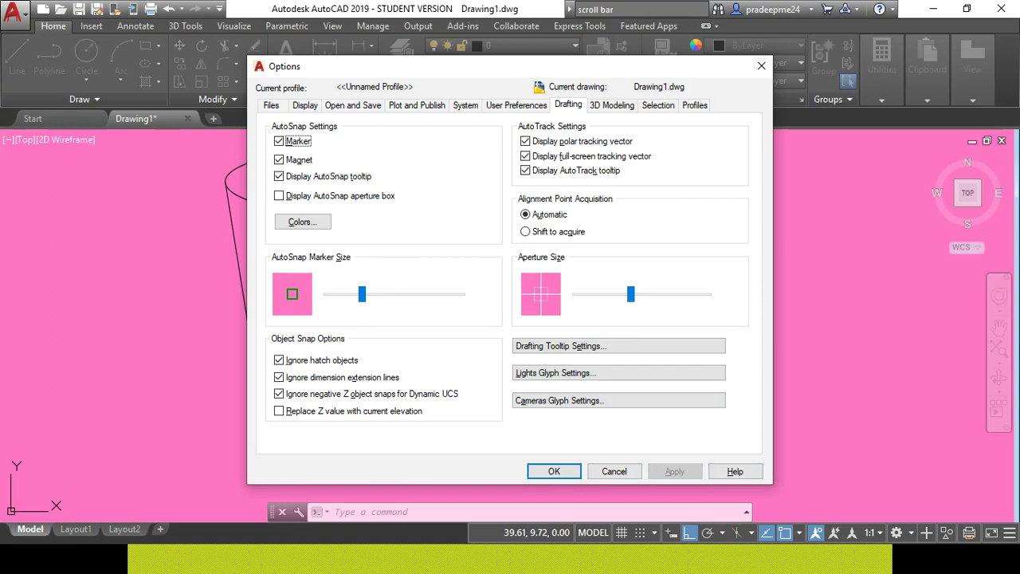
click(303, 221)
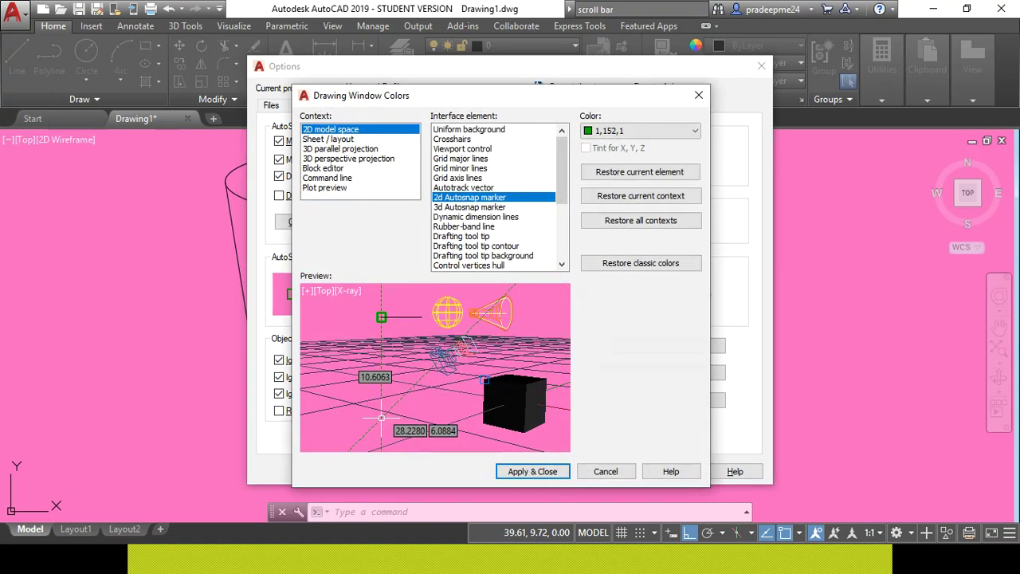
drag(361, 95, 515, 99)
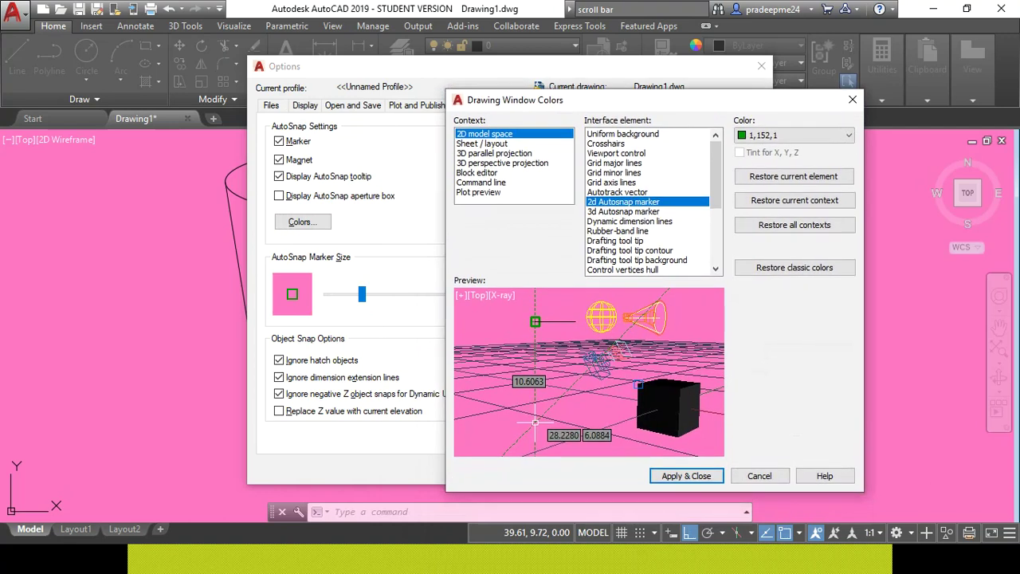
drag(638, 100, 557, 106)
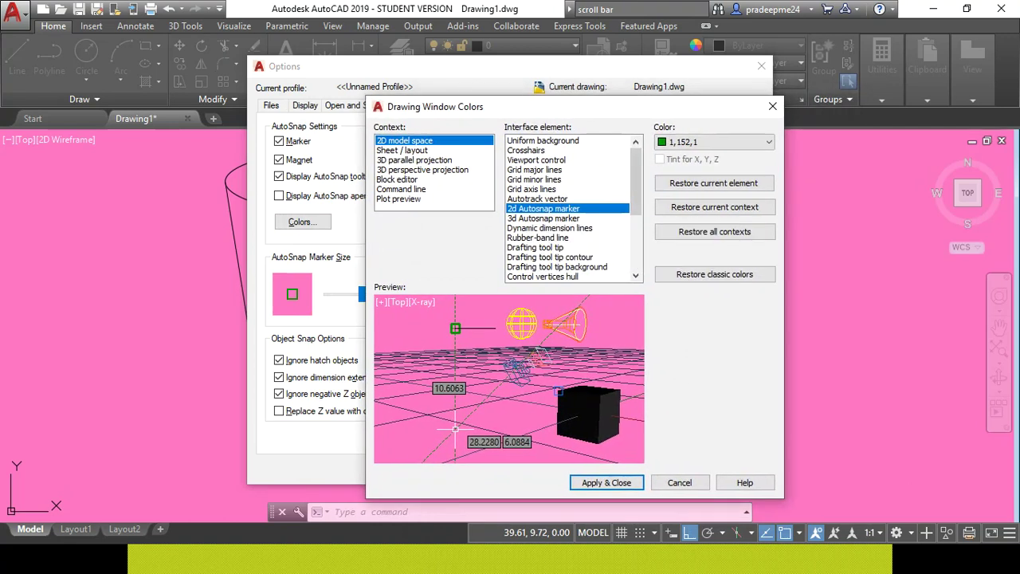
click(713, 142)
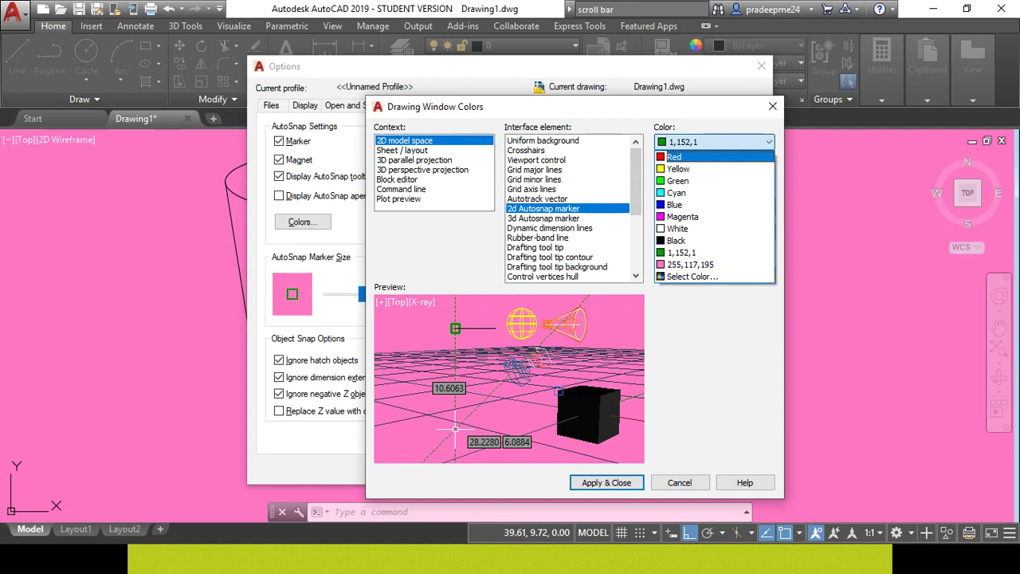
click(674, 156)
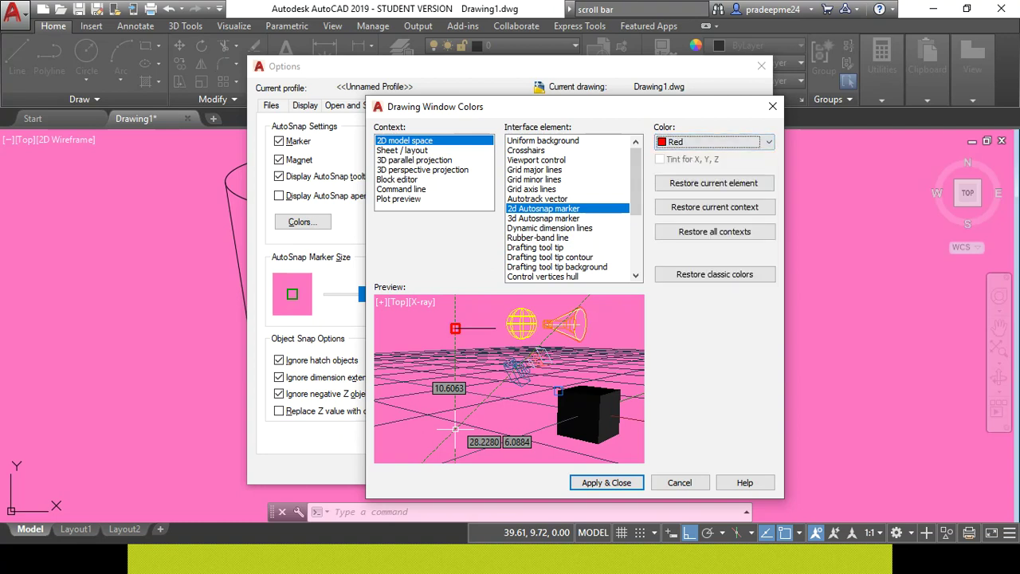
click(713, 142)
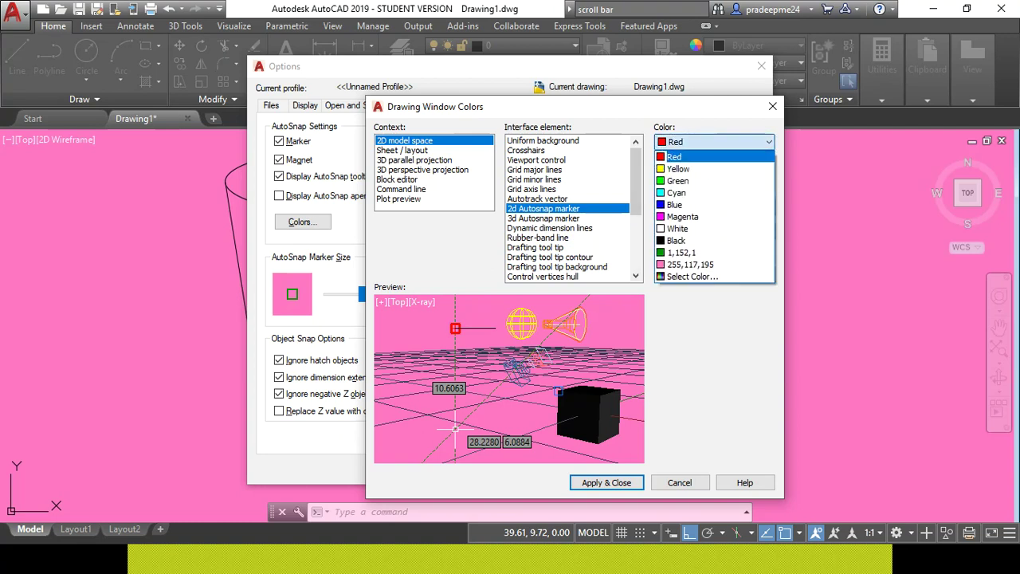
click(681, 252)
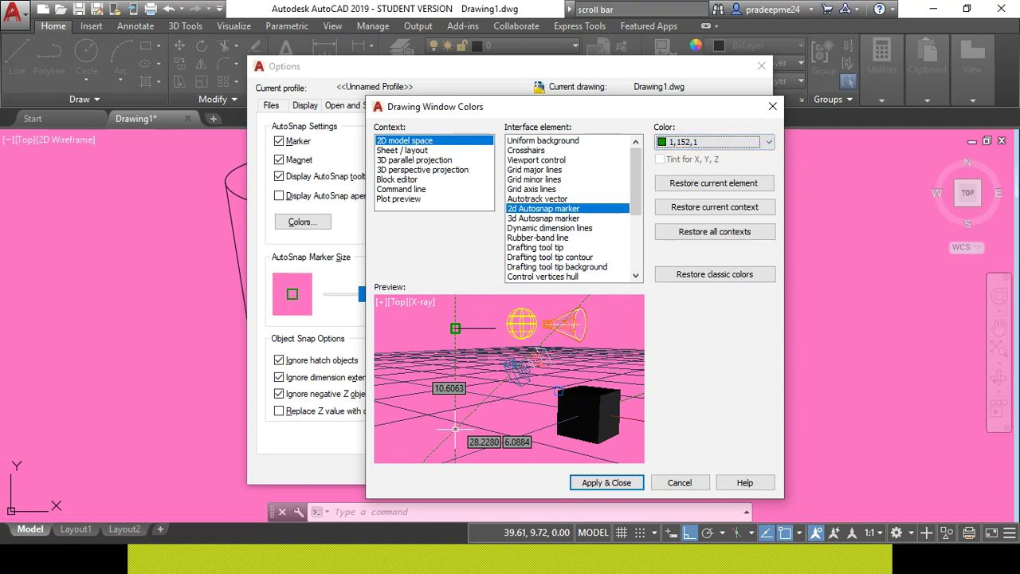
click(680, 482)
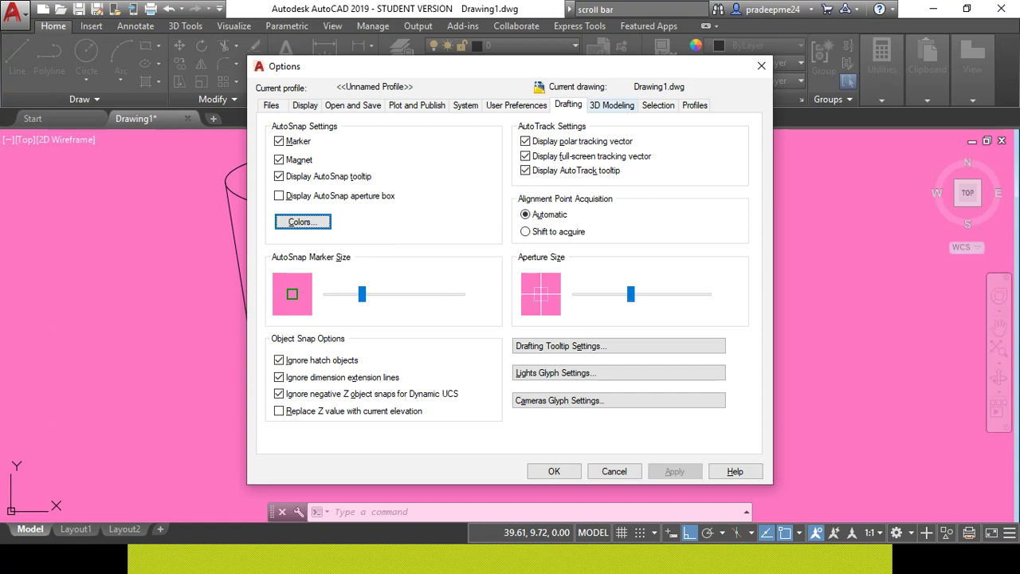
Check the Selection and Drafting tabs, close Options with OK, and recentre the cup in view
click(658, 105)
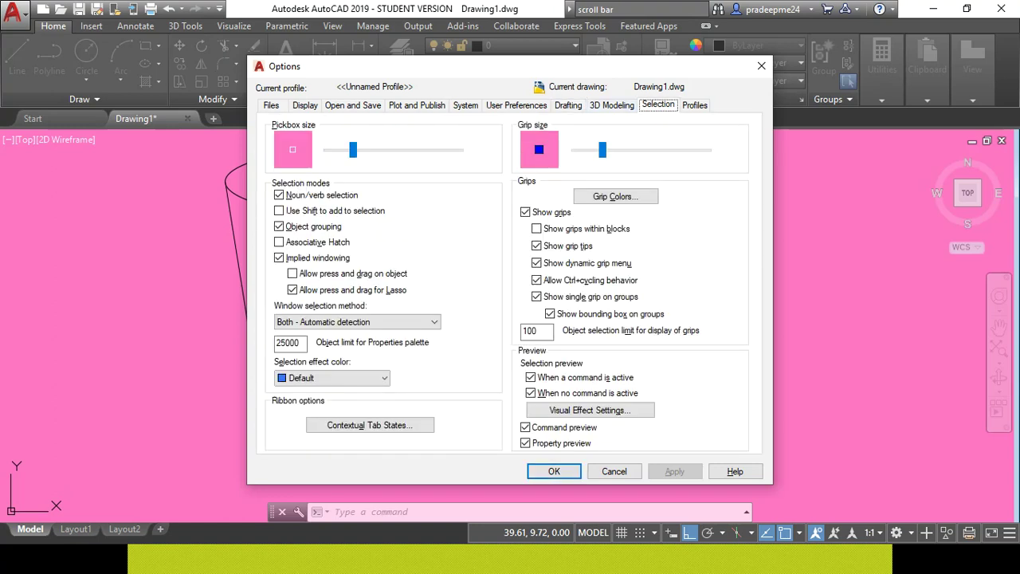
click(568, 104)
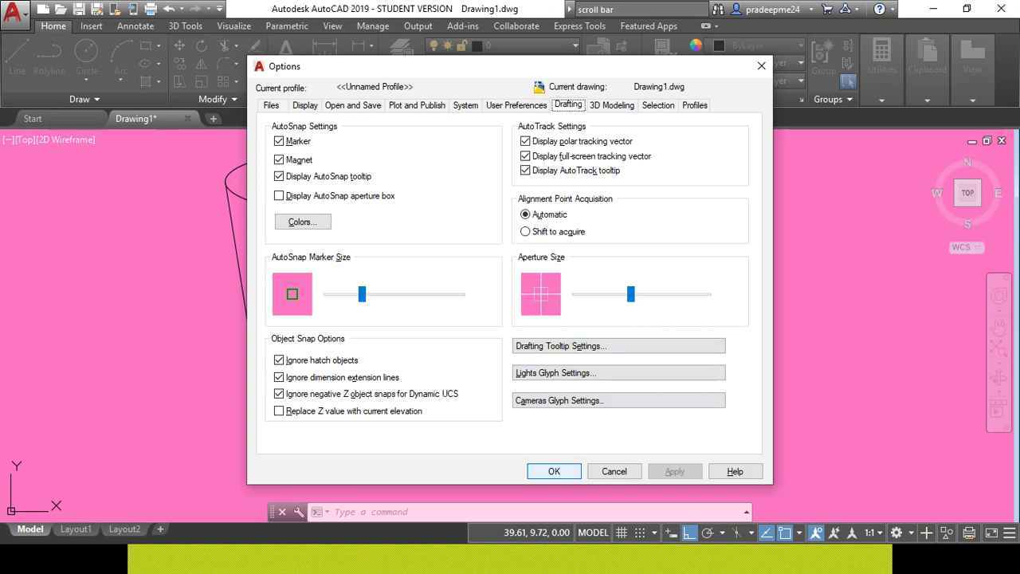
click(554, 471)
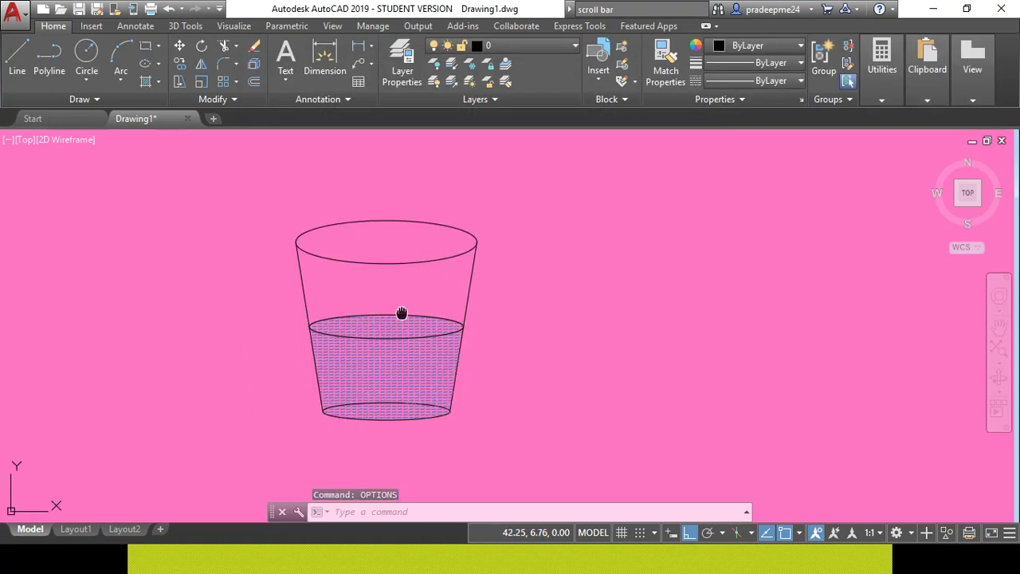
scroll(401, 312, down, 2)
middle_drag(401, 312, 438, 298)
scroll(437, 279, up, 2)
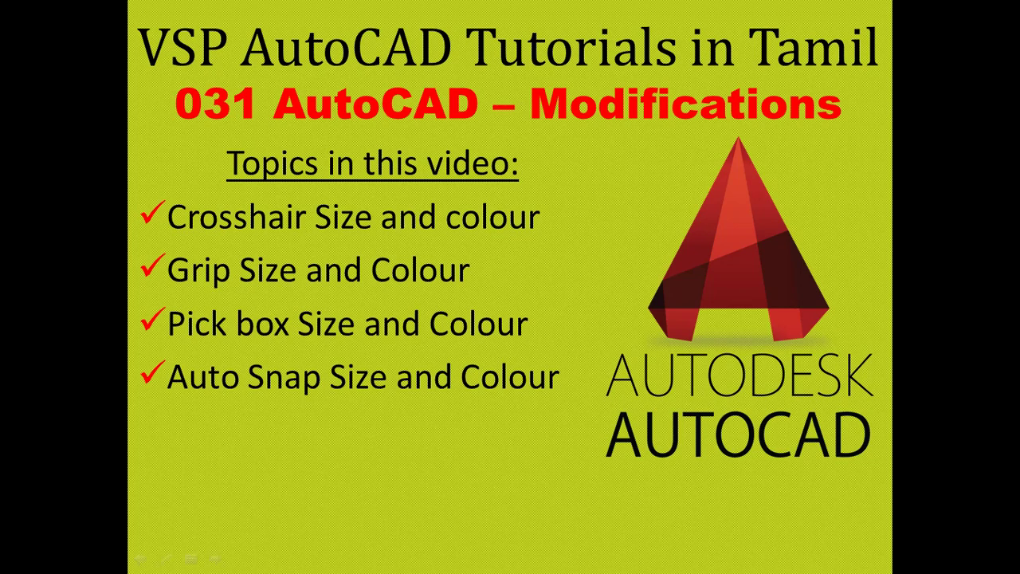
Advance the slideshow to the closing VSP CAD slide
key(Right)
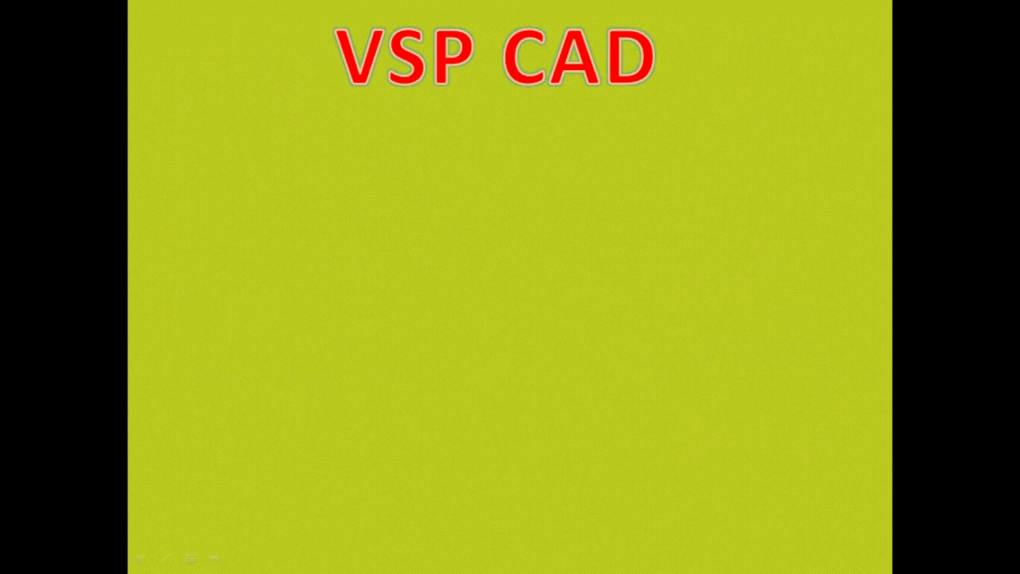